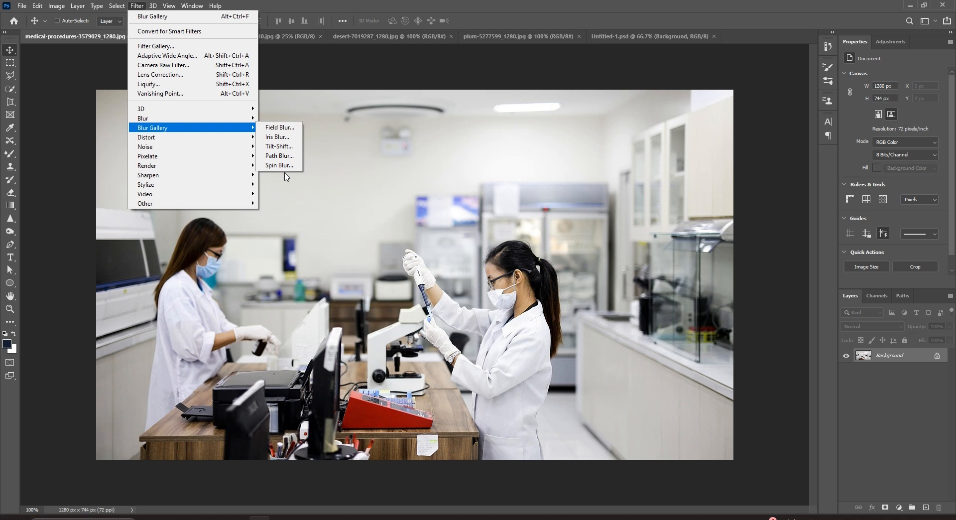
# Start a Field Blur on the laboratory photo and set its central pin to 5 px with High Quality enabled.
pyautogui.click(284, 167)
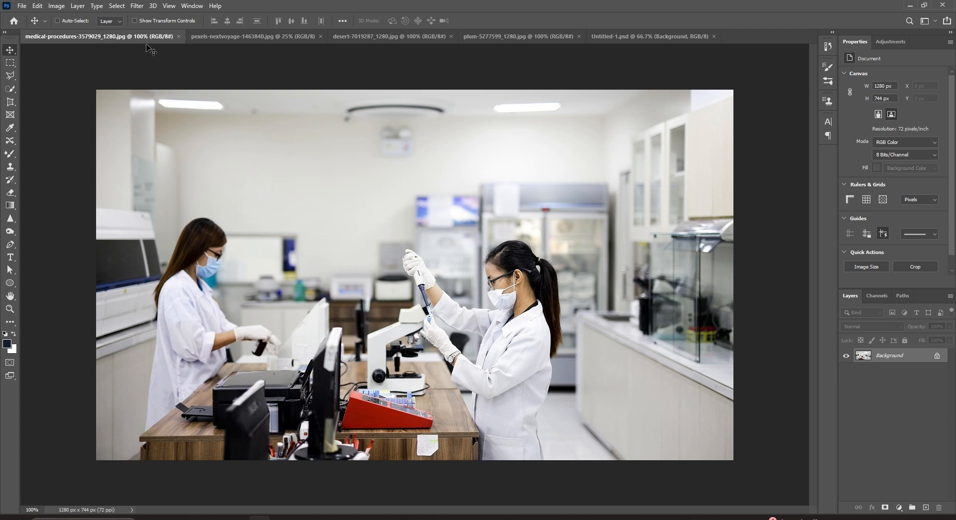
pyautogui.click(138, 9)
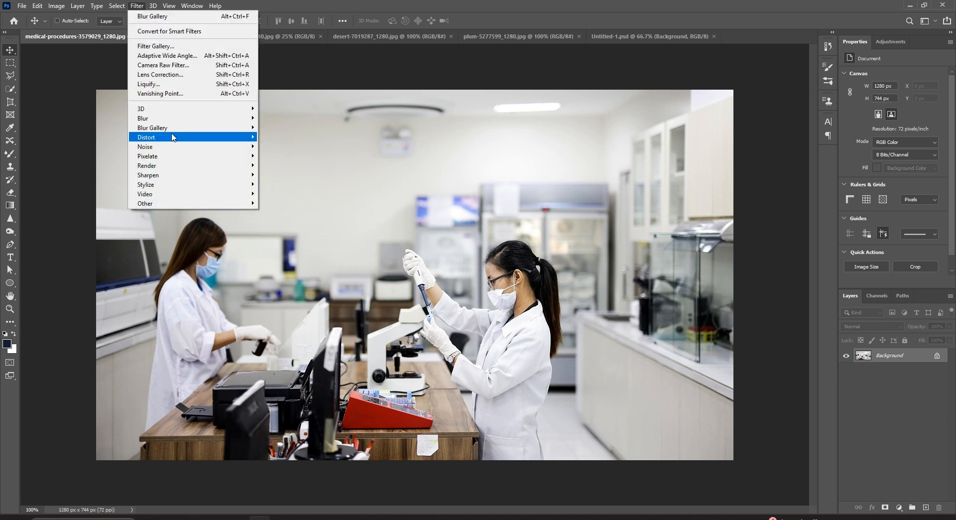
pyautogui.moveTo(220, 131)
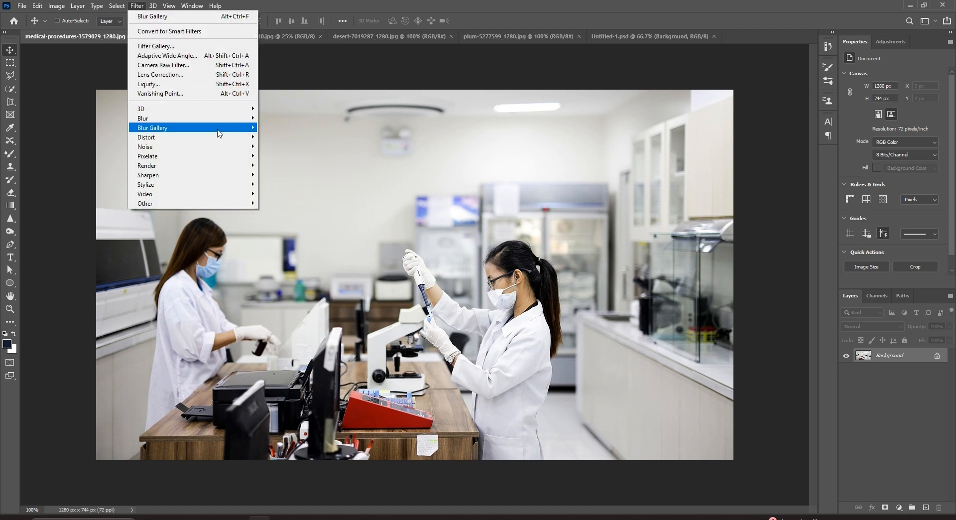
pyautogui.click(277, 128)
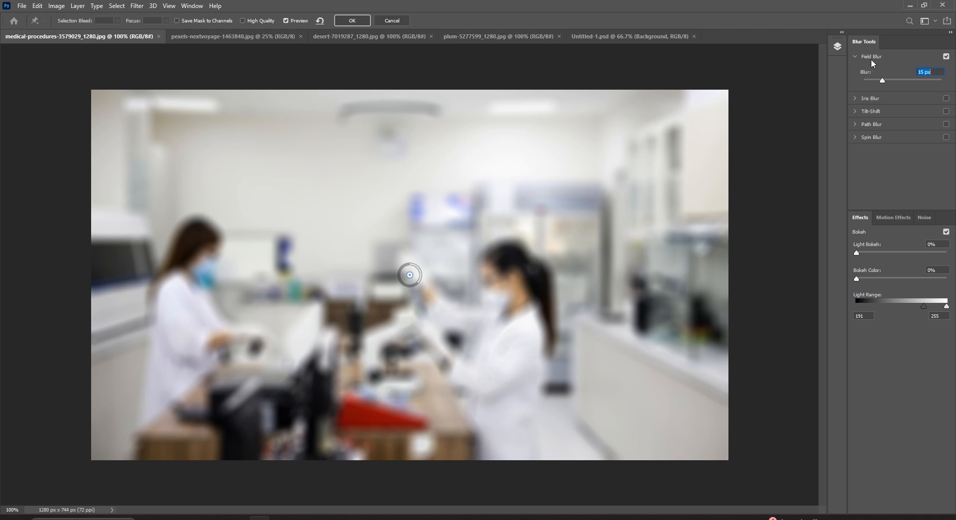
pyautogui.moveTo(882, 81)
pyautogui.mouseDown()
pyautogui.moveTo(892, 83)
pyautogui.moveTo(880, 84)
pyautogui.moveTo(885, 79)
pyautogui.mouseUp()
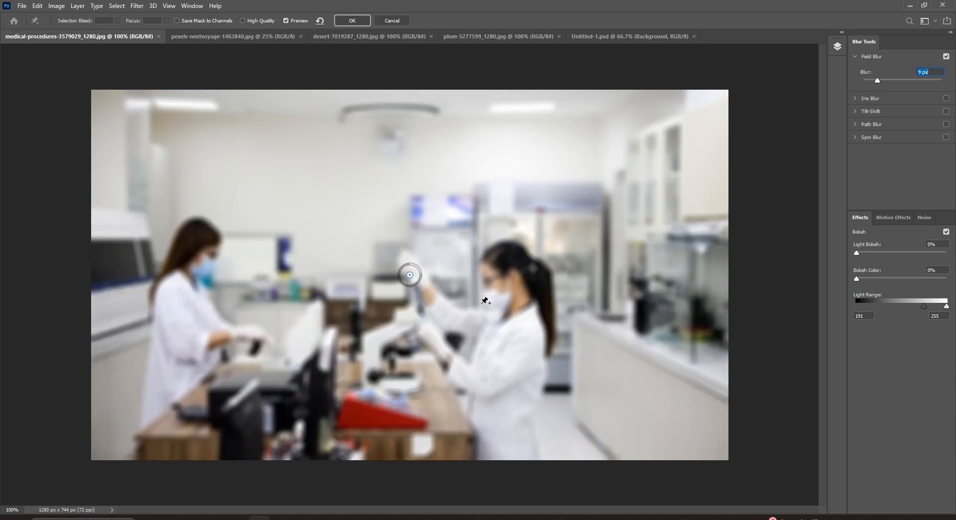
pyautogui.moveTo(419, 278)
pyautogui.mouseDown()
pyautogui.moveTo(409, 293)
pyautogui.moveTo(425, 269)
pyautogui.mouseUp()
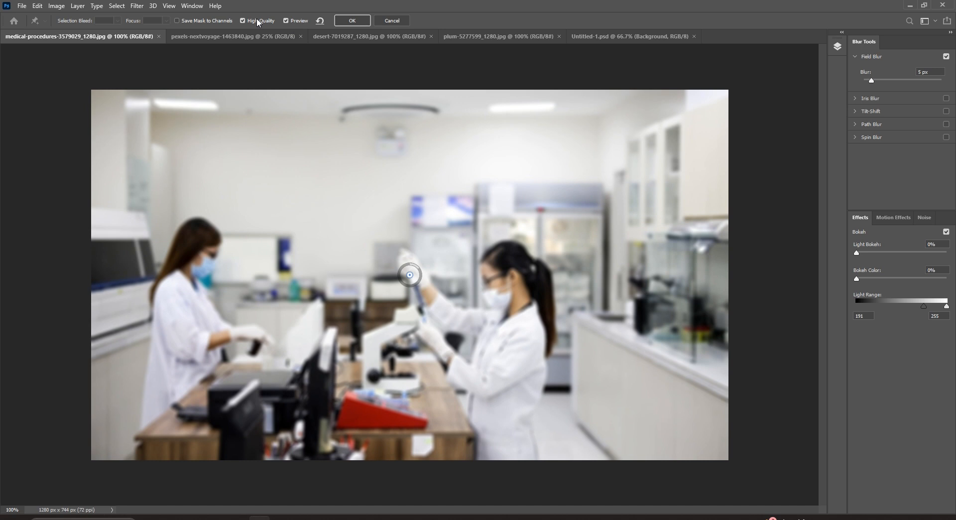
# Compare the laboratory photo with and without the blur preview.
pyautogui.click(293, 22)
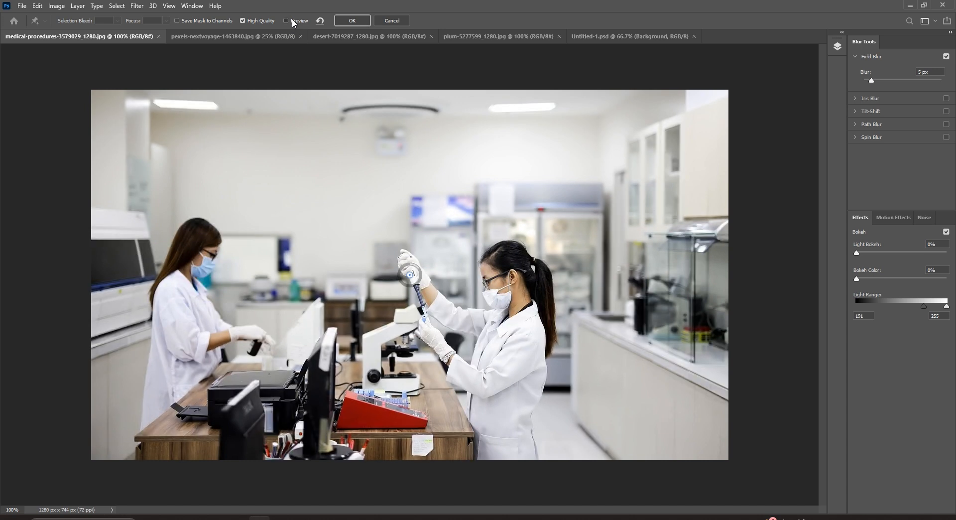
pyautogui.click(293, 21)
pyautogui.click(293, 21)
pyautogui.click(293, 21)
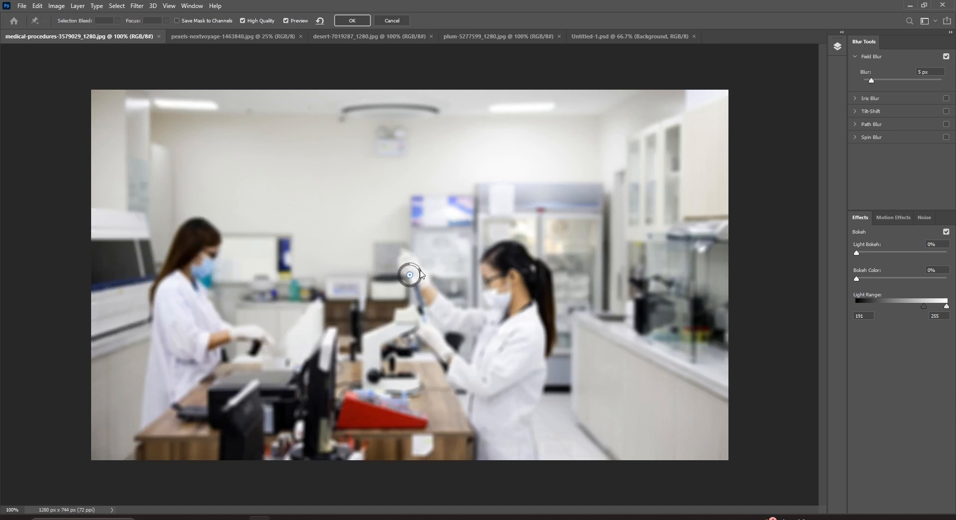
# Set the central pin's blur to 0 px and add reduced-blur pins on the floor and lower right cabinet, the cabinet pin at 5 px.
pyautogui.moveTo(417, 269); pyautogui.dragTo(409, 268)
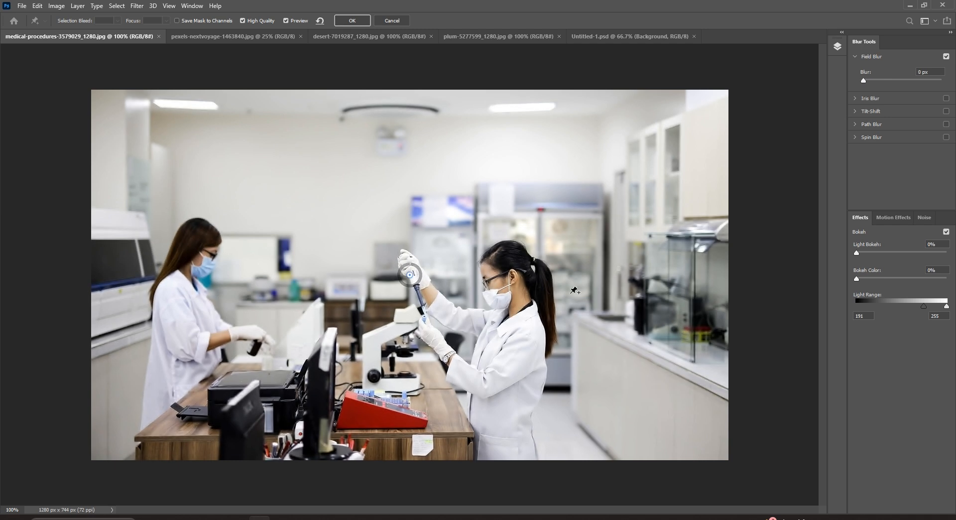
pyautogui.click(553, 405)
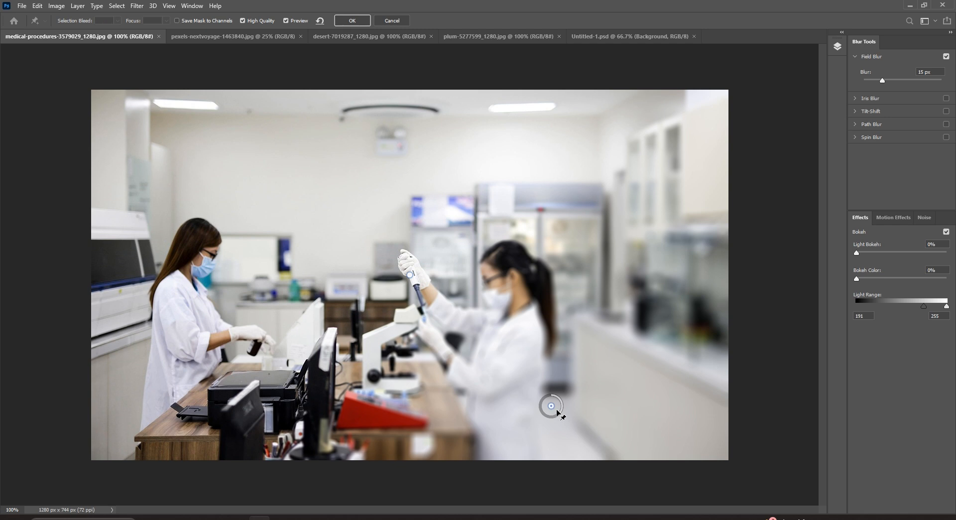
pyautogui.moveTo(552, 402); pyautogui.dragTo(557, 398)
pyautogui.click(671, 433)
pyautogui.moveTo(679, 441); pyautogui.dragTo(682, 434)
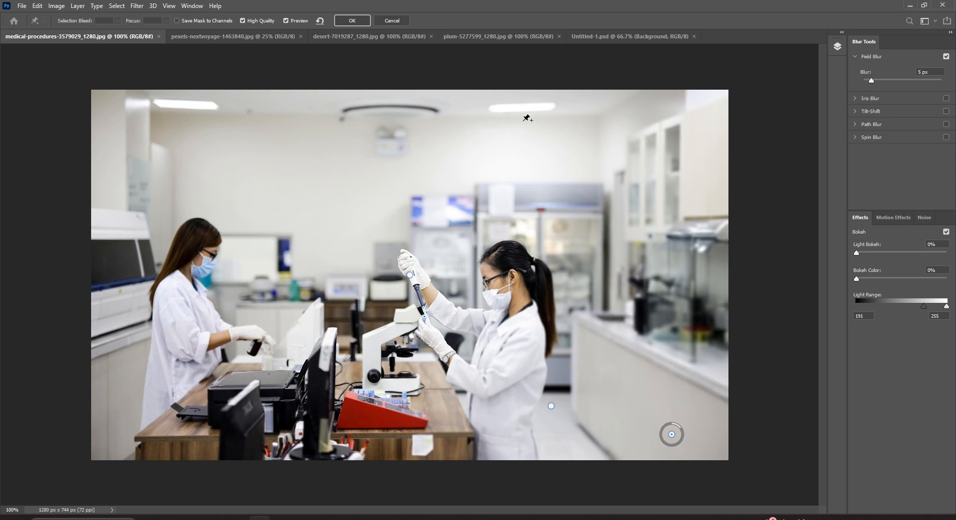
# Add three 15 px blur pins across the upper right, middle and left of the laboratory's ceiling area.
pyautogui.click(603, 131)
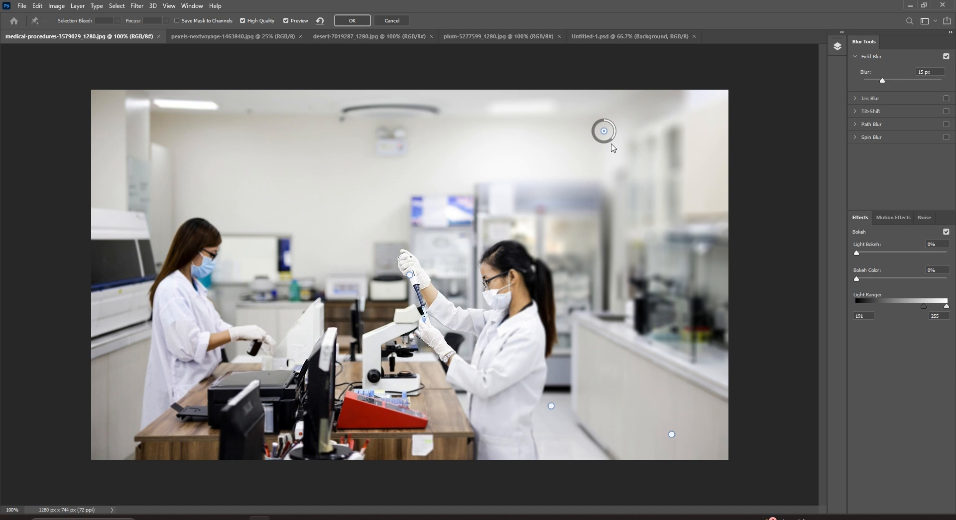
pyautogui.click(386, 113)
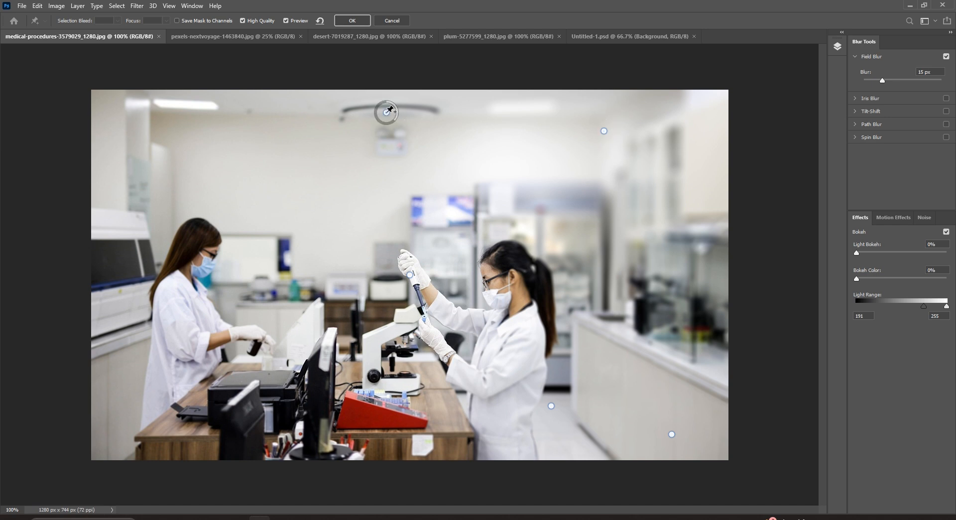
pyautogui.click(194, 123)
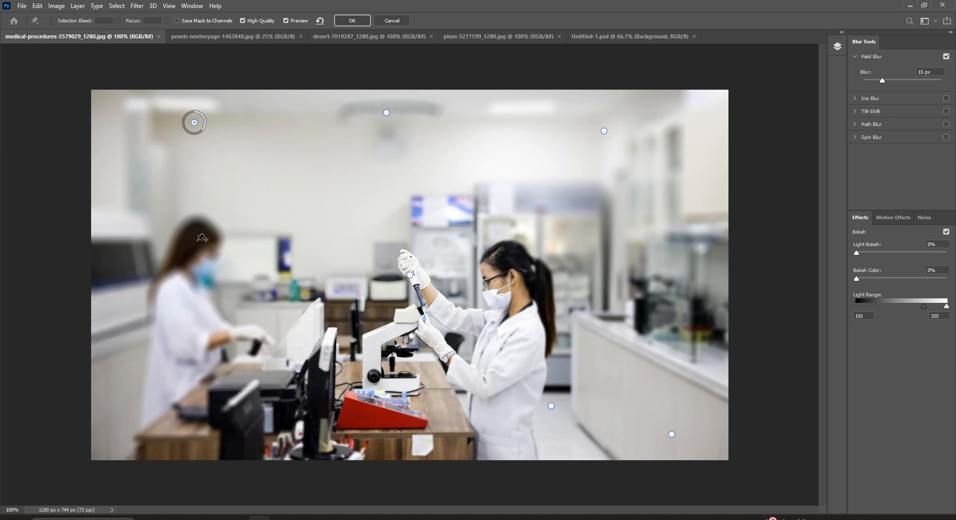
# Add a pin of about 4 px blur on the left woman and a 6 px pin at the desk's lower left.
pyautogui.click(198, 267)
pyautogui.moveTo(202, 270); pyautogui.dragTo(200, 263)
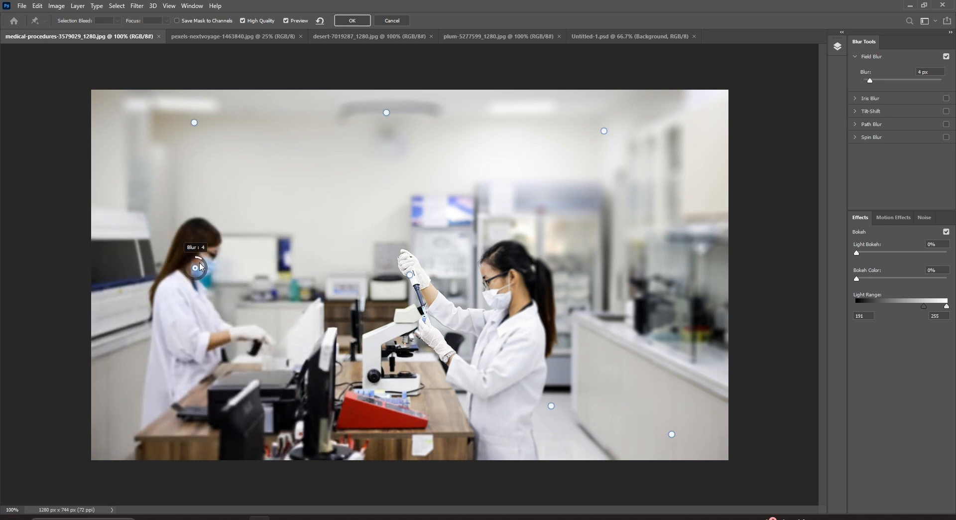
pyautogui.click(193, 448)
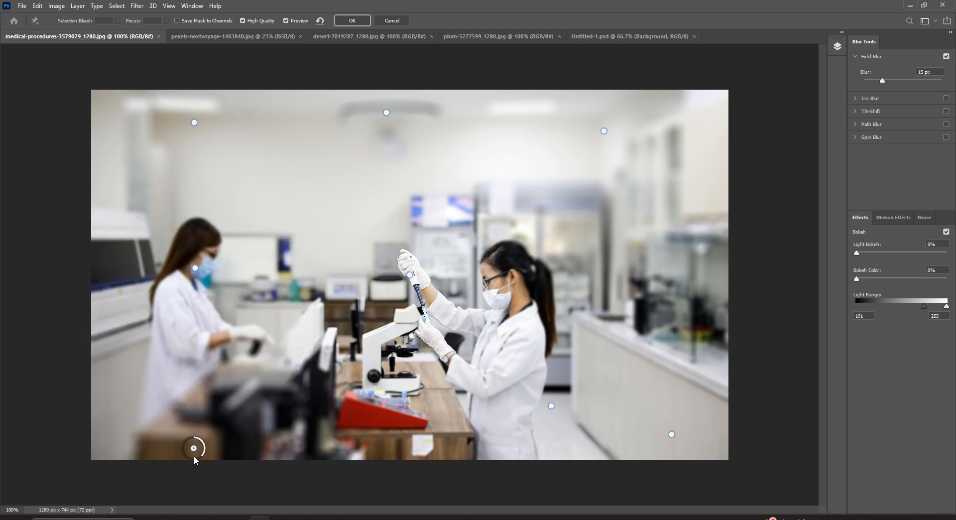
pyautogui.moveTo(203, 454); pyautogui.dragTo(201, 444)
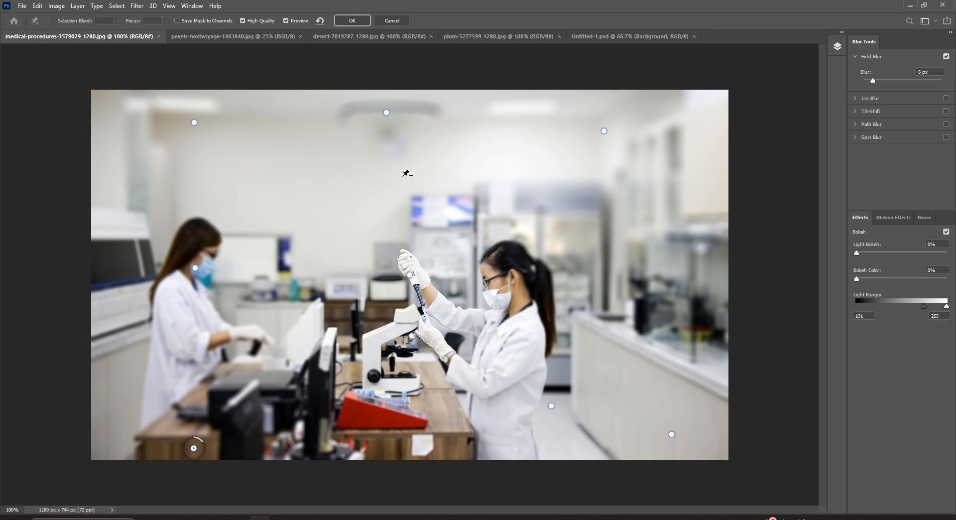
# Reduce the blur of the middle ceiling pin to 6 px and apply the Field Blur.
pyautogui.click(386, 113)
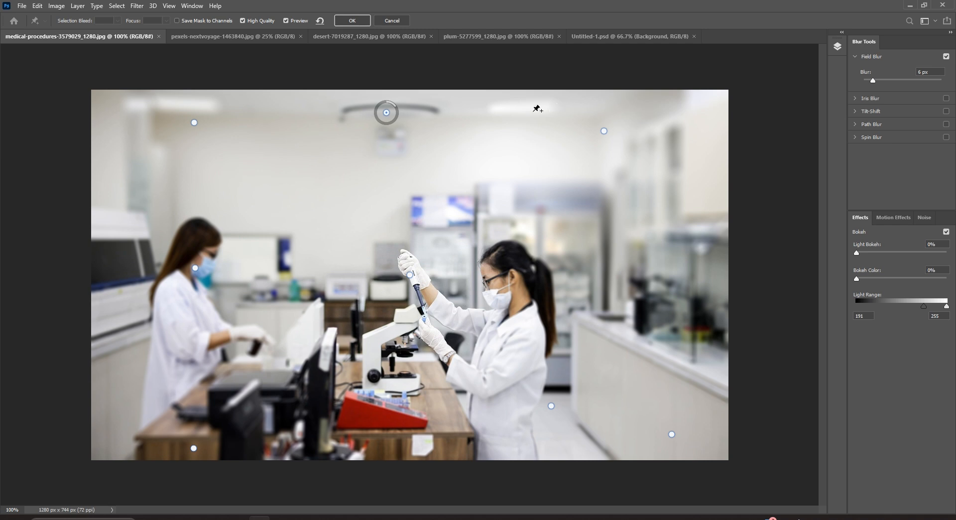
pyautogui.click(353, 20)
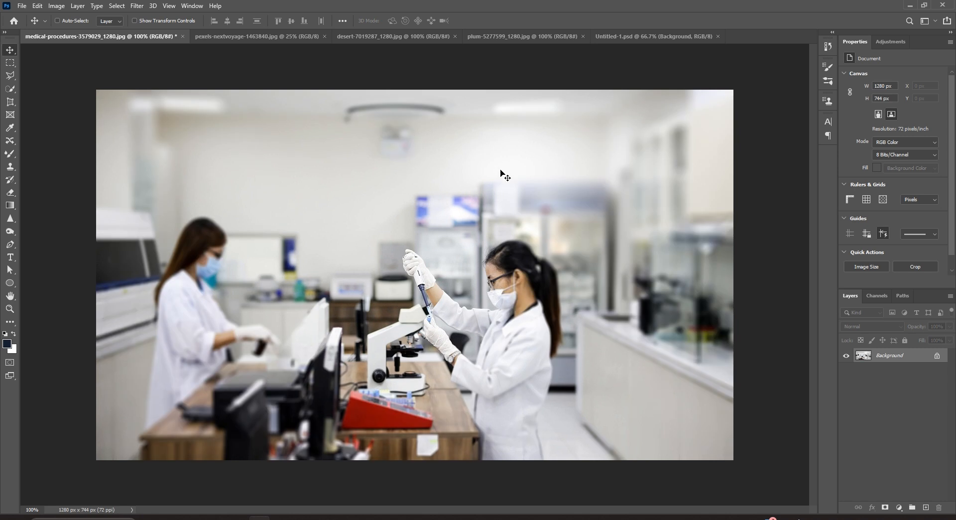
# Switch to the night city photo and convert its Background layer to a Smart Object.
pyautogui.click(243, 38)
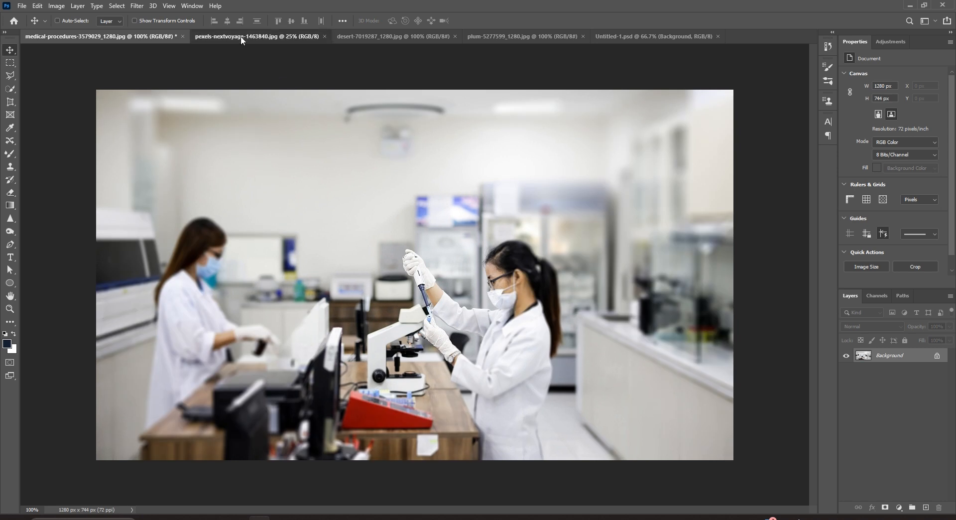
pyautogui.rightClick(901, 363)
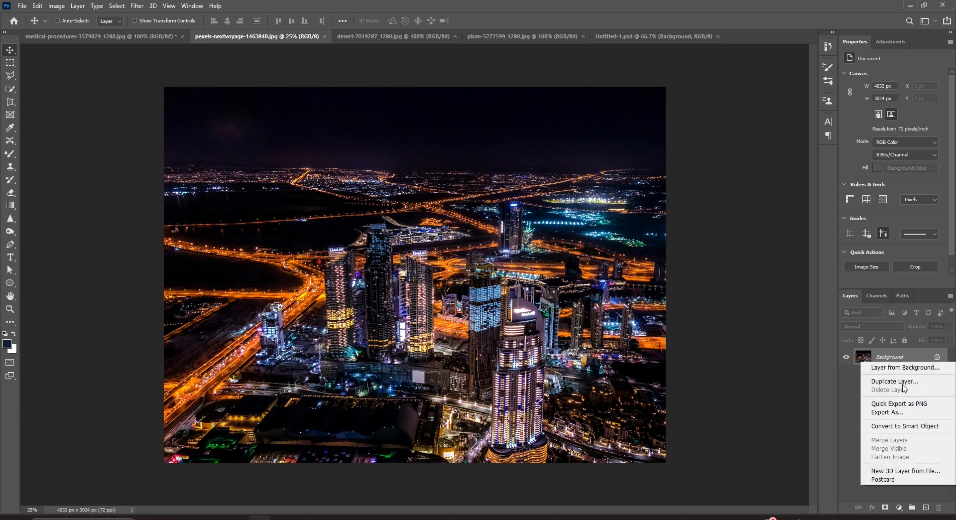
pyautogui.click(909, 426)
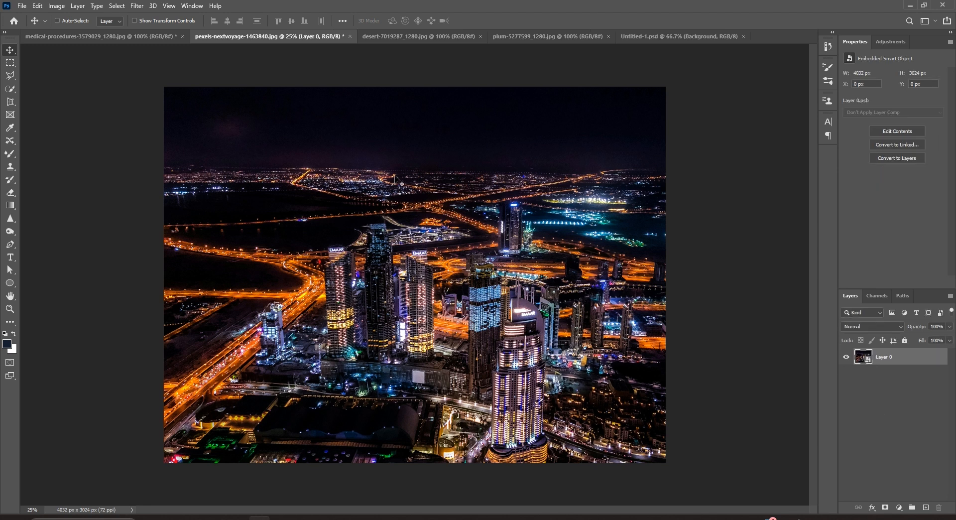
# Start a Field Blur on the night city layer and set the pin's blur to 28 px.
pyautogui.click(139, 6)
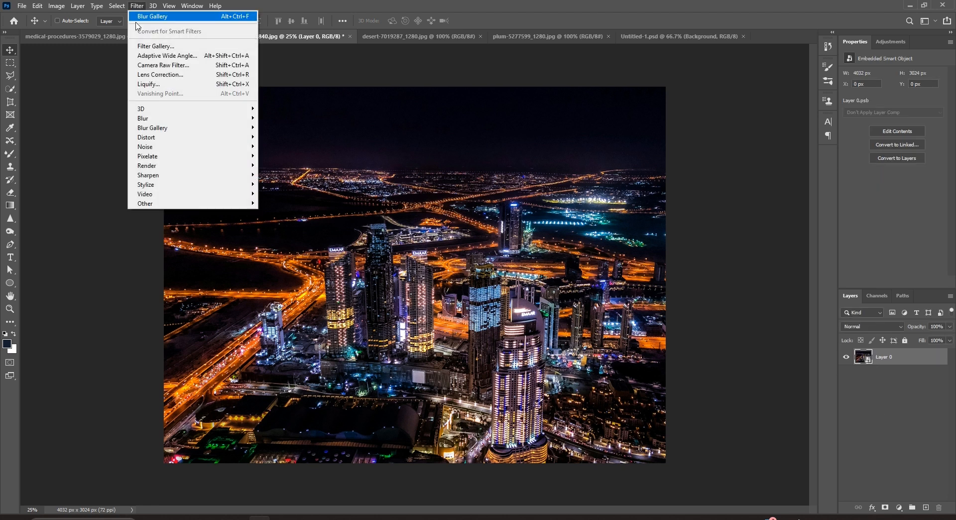
pyautogui.moveTo(154, 129)
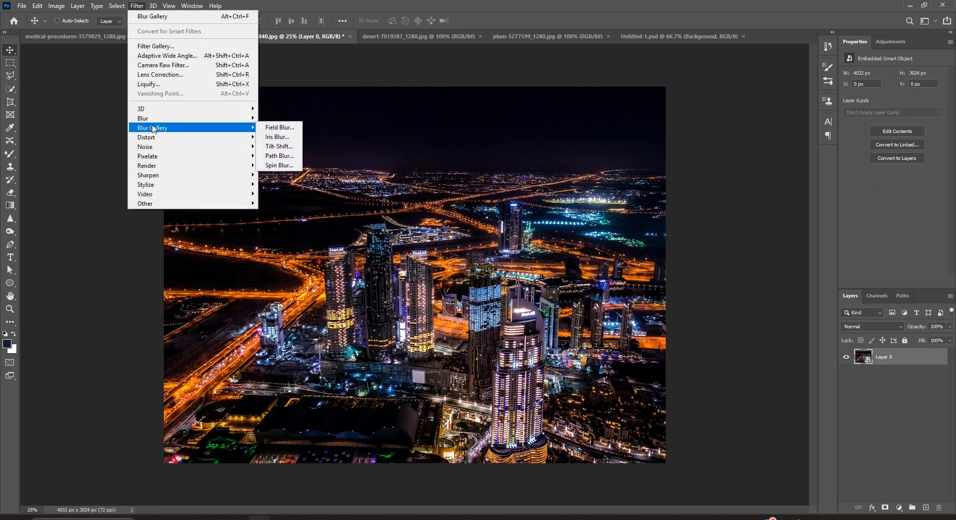
pyautogui.click(279, 128)
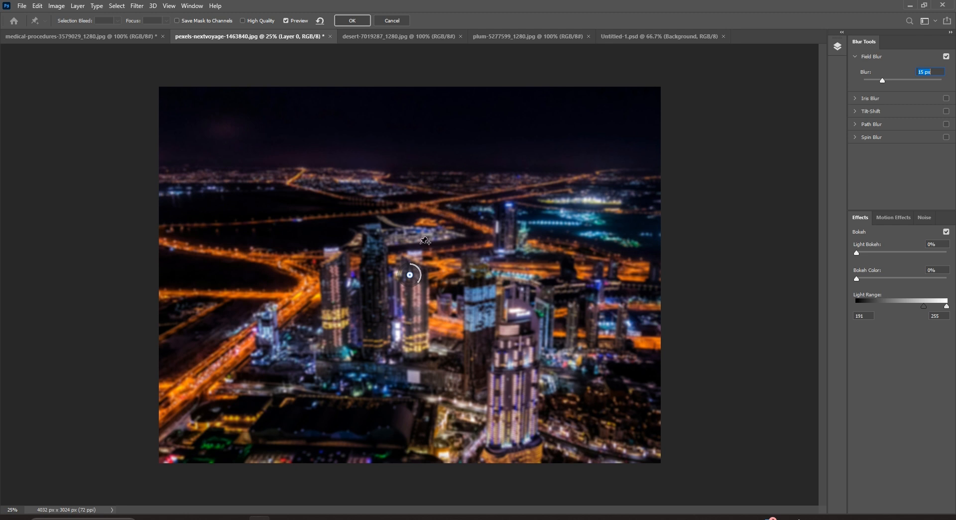
pyautogui.moveTo(419, 284); pyautogui.dragTo(411, 288)
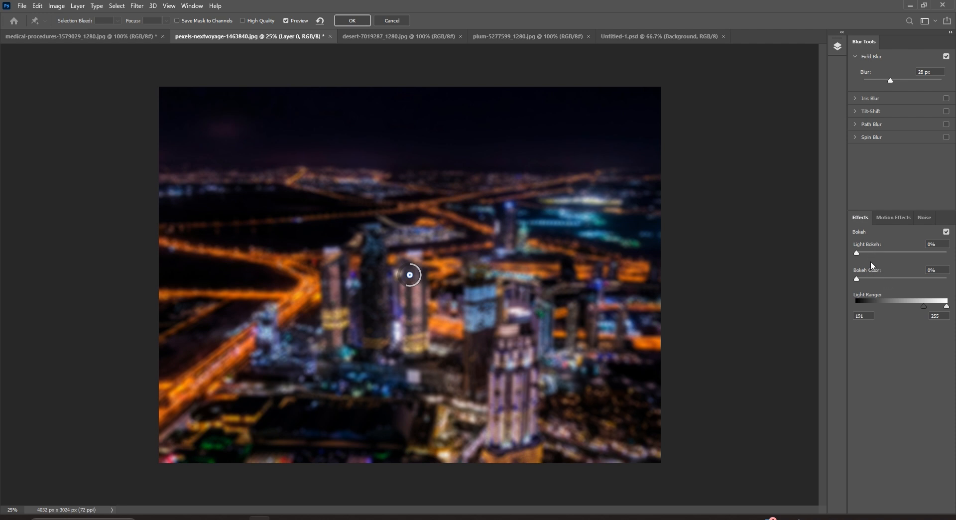
# Set Light Bokeh to 82%, Bokeh Color to 100% and the Light Range's lower limit to 178, and apply the blur.
pyautogui.moveTo(864, 251); pyautogui.dragTo(929, 253)
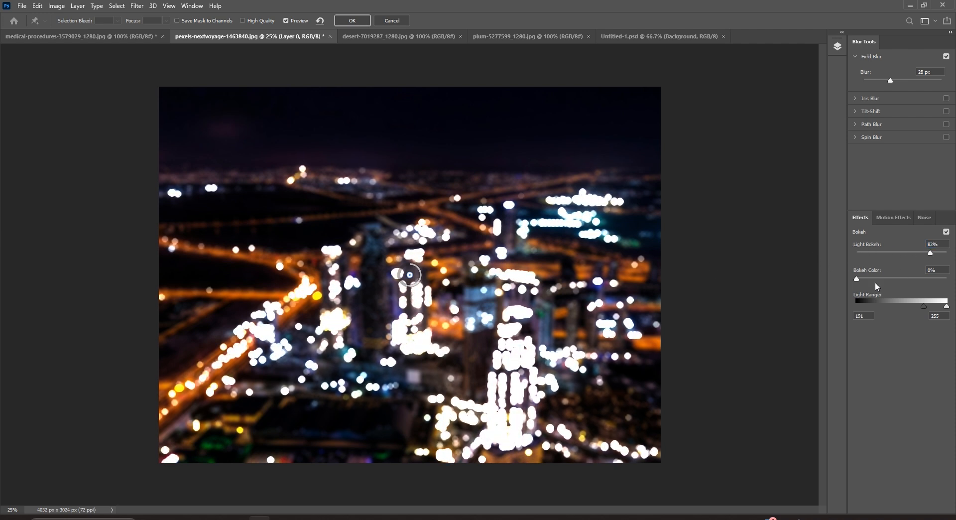
pyautogui.moveTo(858, 282); pyautogui.dragTo(953, 284)
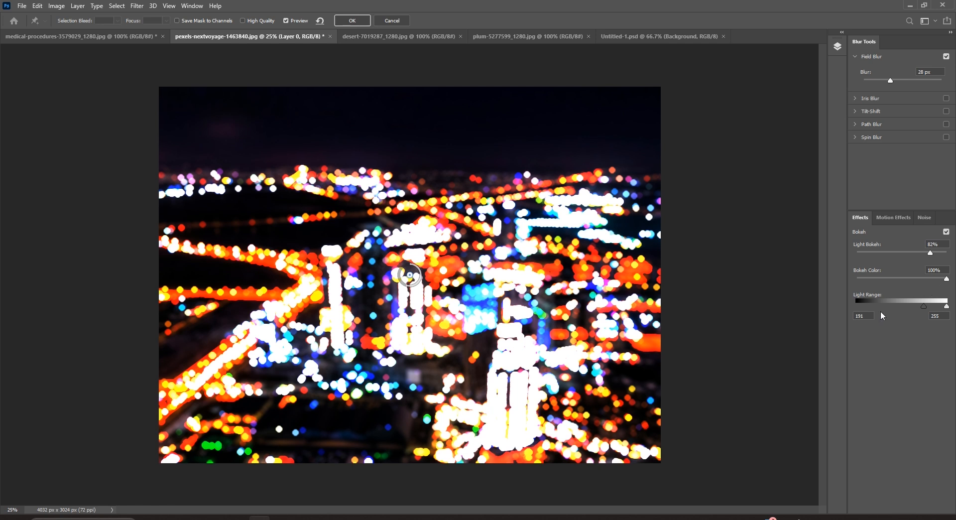
pyautogui.moveTo(924, 306)
pyautogui.mouseDown()
pyautogui.moveTo(888, 312)
pyautogui.moveTo(927, 311)
pyautogui.moveTo(889, 308)
pyautogui.moveTo(907, 304)
pyautogui.moveTo(898, 303)
pyautogui.moveTo(953, 310)
pyautogui.moveTo(908, 310)
pyautogui.moveTo(919, 307)
pyautogui.mouseUp()
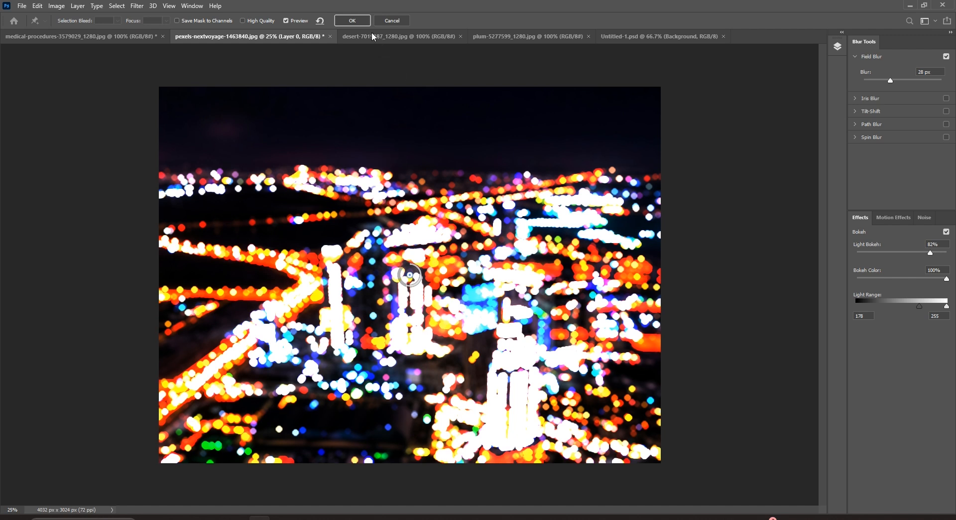
pyautogui.click(352, 19)
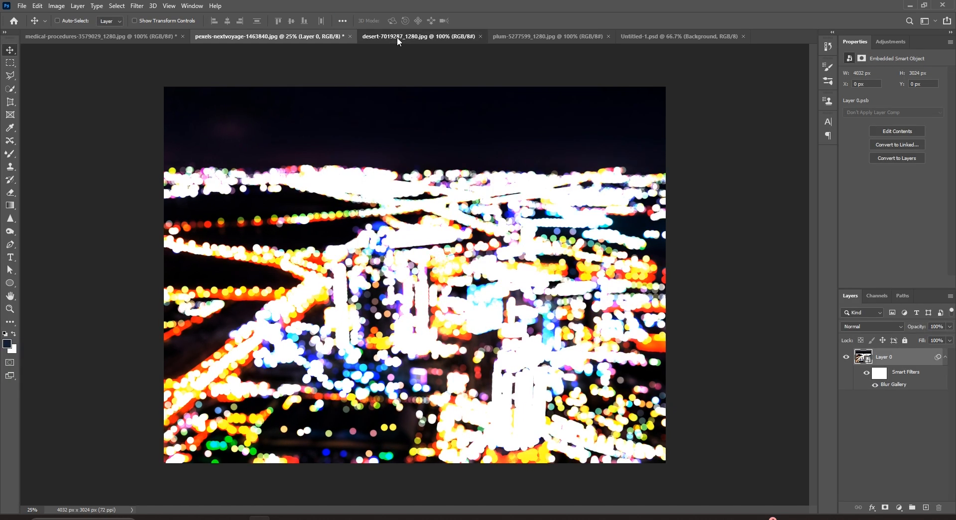
# Switch to the macaron photo and convert its Background layer to a Smart Object.
pyautogui.click(398, 38)
pyautogui.rightClick(906, 365)
pyautogui.click(838, 395)
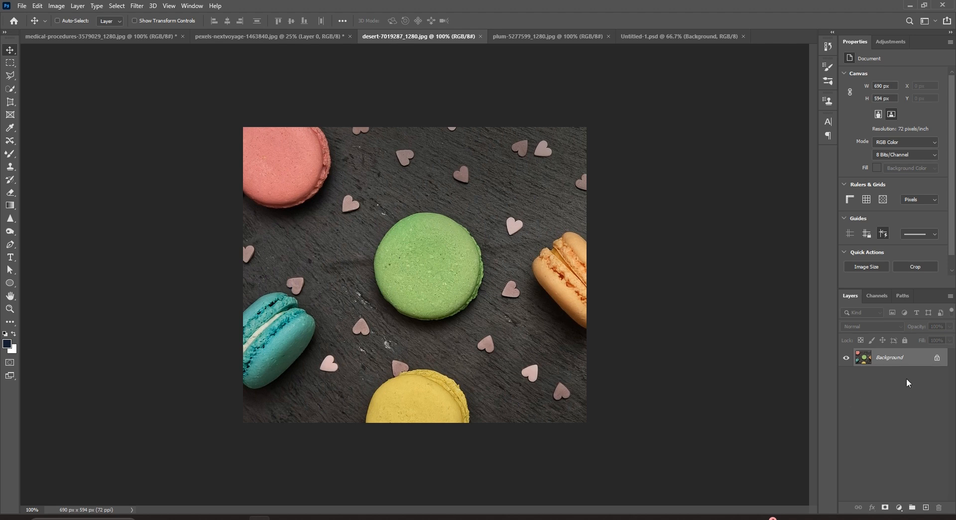
pyautogui.rightClick(906, 366)
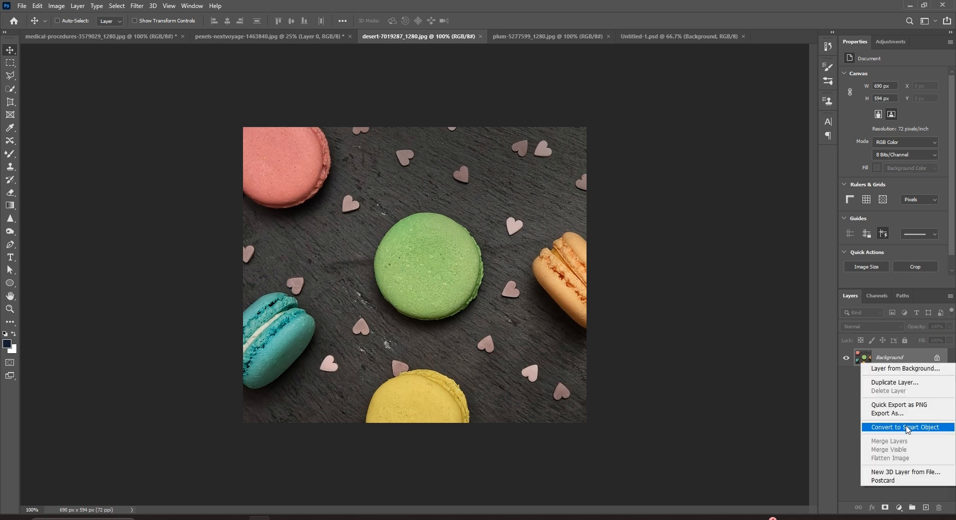
pyautogui.click(905, 426)
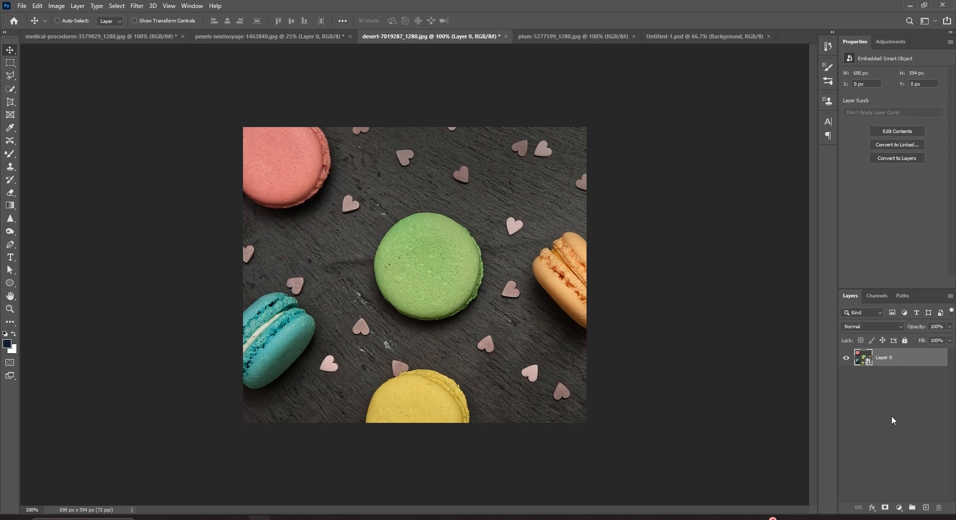
# Start an Iris Blur on the macaron layer and pull the fully sharp area in closer around the green macaron.
pyautogui.click(137, 5)
pyautogui.moveTo(195, 128)
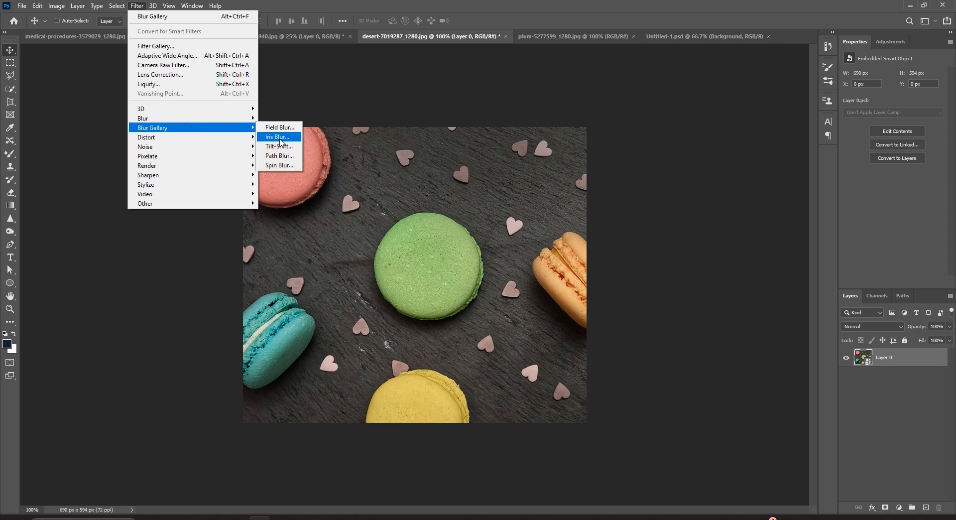
pyautogui.click(278, 137)
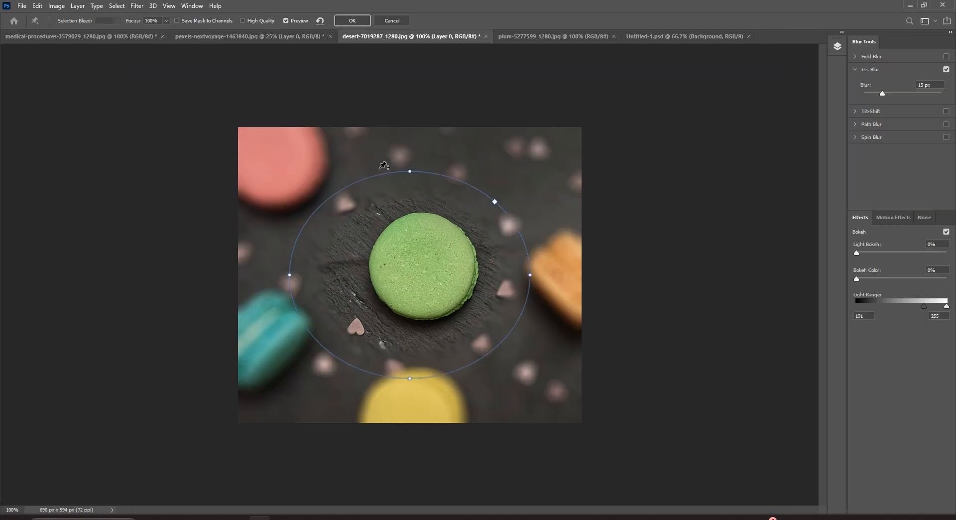
pyautogui.moveTo(396, 294)
pyautogui.moveTo(335, 274)
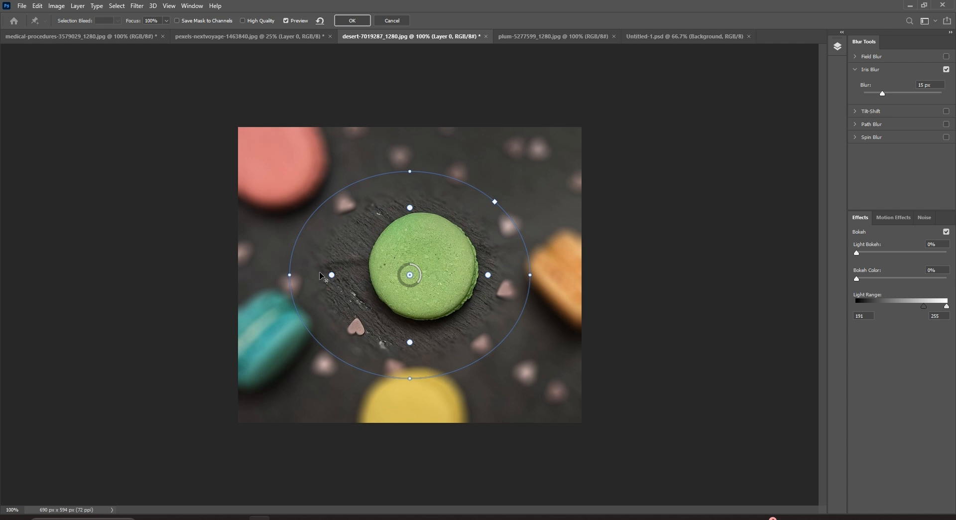
pyautogui.moveTo(336, 276); pyautogui.dragTo(353, 276)
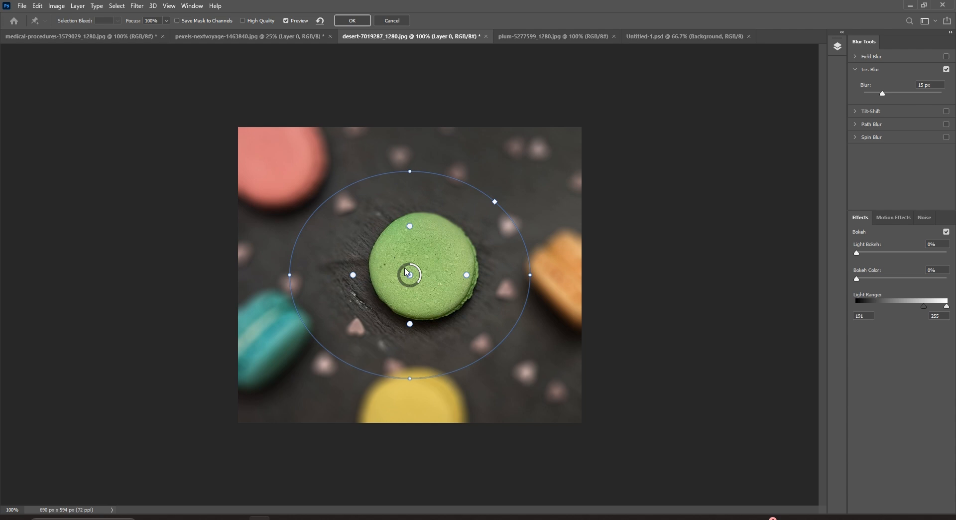
pyautogui.moveTo(351, 276)
pyautogui.mouseDown()
pyautogui.moveTo(383, 277)
pyautogui.moveTo(357, 281)
pyautogui.mouseUp()
# Center the iris pin on the green macaron and raise its blur to 41 px.
pyautogui.moveTo(422, 286); pyautogui.dragTo(440, 243)
pyautogui.moveTo(423, 305); pyautogui.dragTo(425, 327)
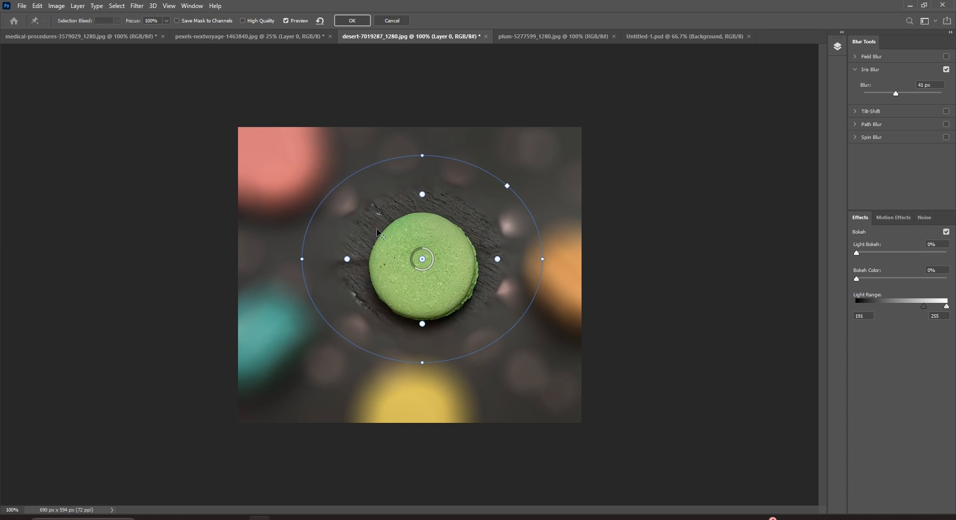
pyautogui.moveTo(449, 261); pyautogui.dragTo(450, 267)
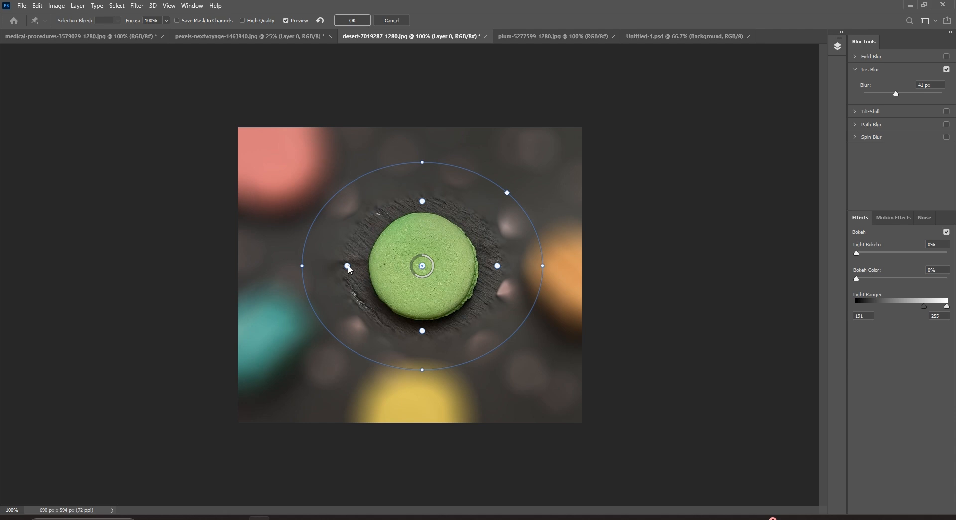
# Expand the iris's fully sharp area almost to the ellipse, pull it back in around the green macaron, and set the blur to 15 px.
pyautogui.moveTo(347, 266); pyautogui.dragTo(325, 266)
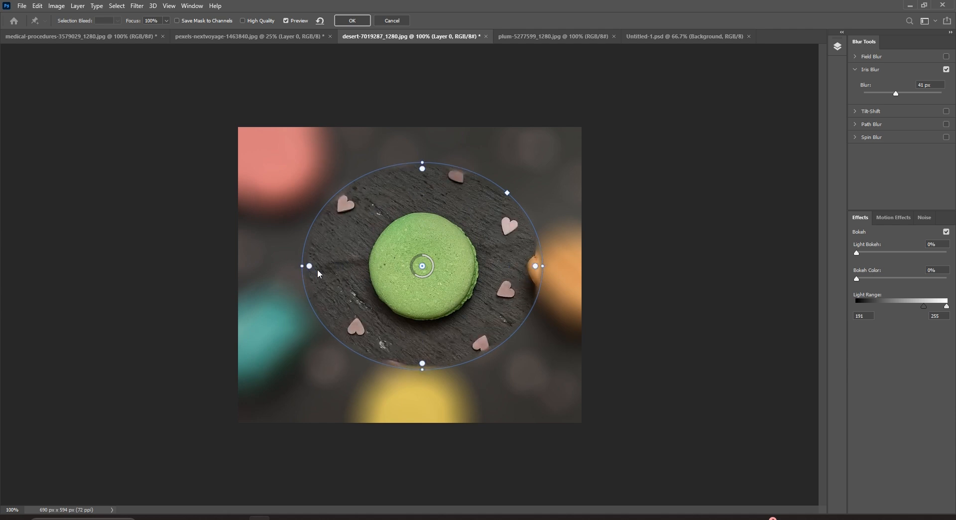
pyautogui.moveTo(326, 276); pyautogui.dragTo(356, 277)
pyautogui.moveTo(431, 279)
pyautogui.mouseDown()
pyautogui.moveTo(418, 281)
pyautogui.moveTo(427, 279)
pyautogui.mouseUp()
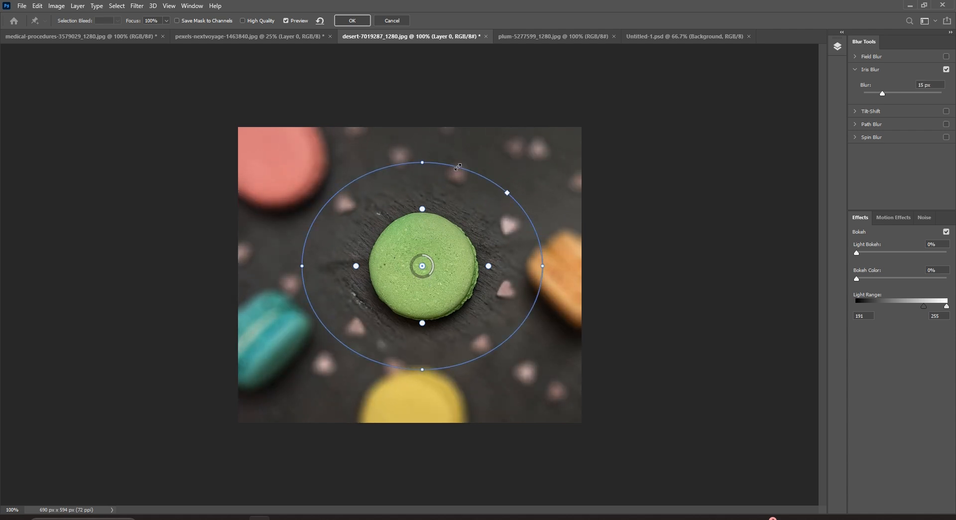
# Enlarge the blur ellipse slightly, try adjusting its roundness, and apply the Iris Blur to the macaron layer.
pyautogui.moveTo(454, 167)
pyautogui.mouseDown()
pyautogui.moveTo(462, 157)
pyautogui.moveTo(460, 165)
pyautogui.mouseUp()
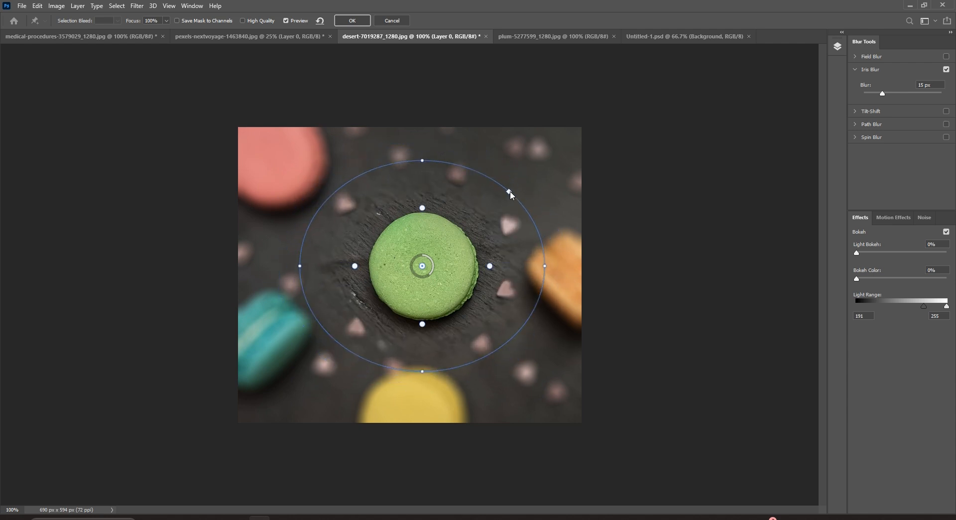
pyautogui.moveTo(509, 191); pyautogui.dragTo(505, 215)
pyautogui.click(352, 21)
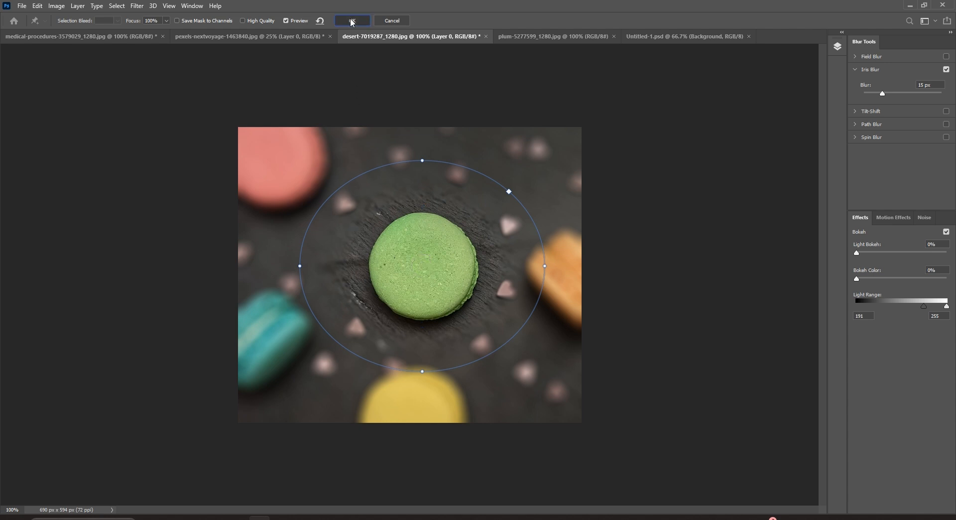
# Switch to the plum photo and start an Iris Blur on its Background layer.
pyautogui.click(556, 37)
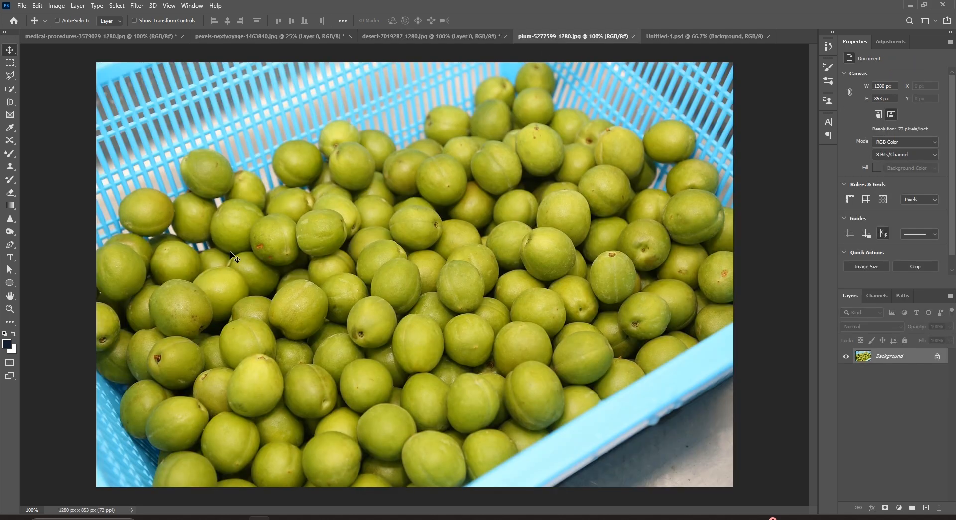
pyautogui.click(137, 6)
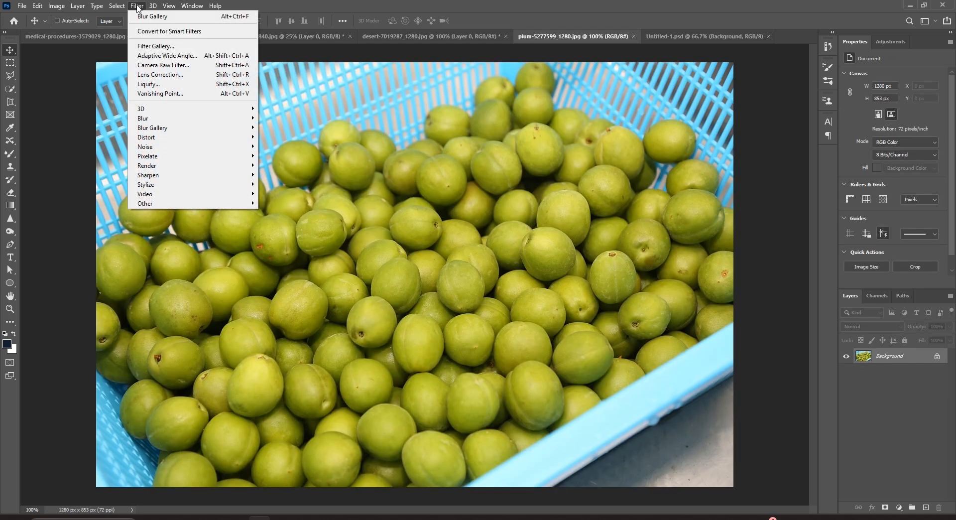
pyautogui.moveTo(183, 129)
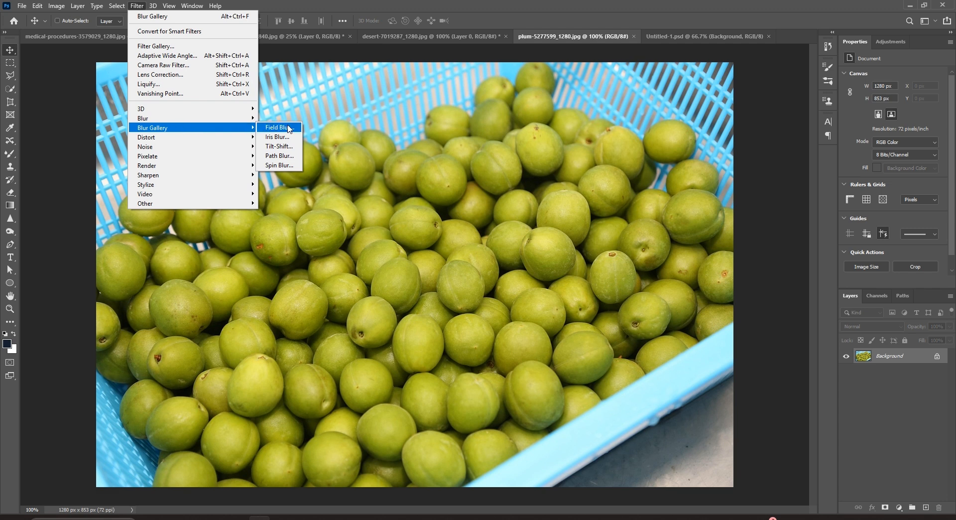
pyautogui.click(287, 142)
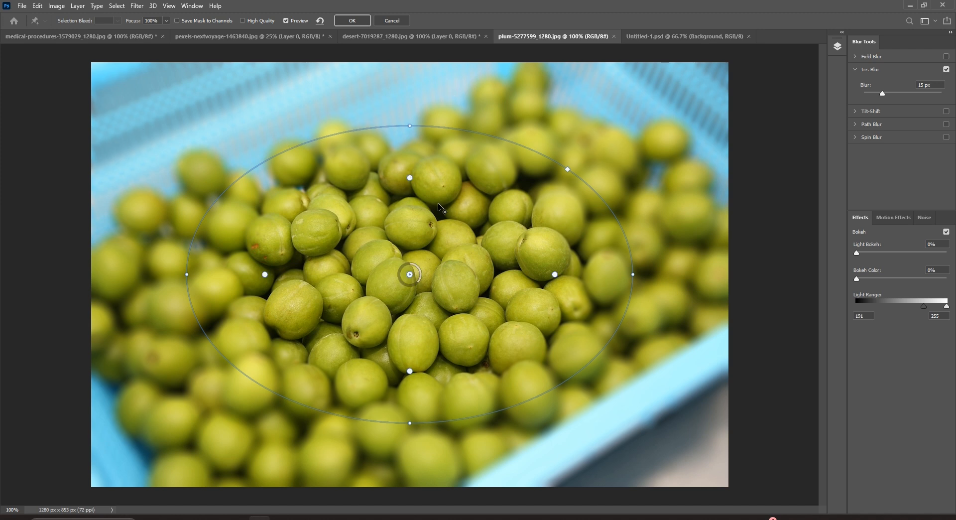
# Set the iris blur to 7 px and shrink both the sharp area and the ellipse around the central plums.
pyautogui.moveTo(266, 274); pyautogui.dragTo(344, 284)
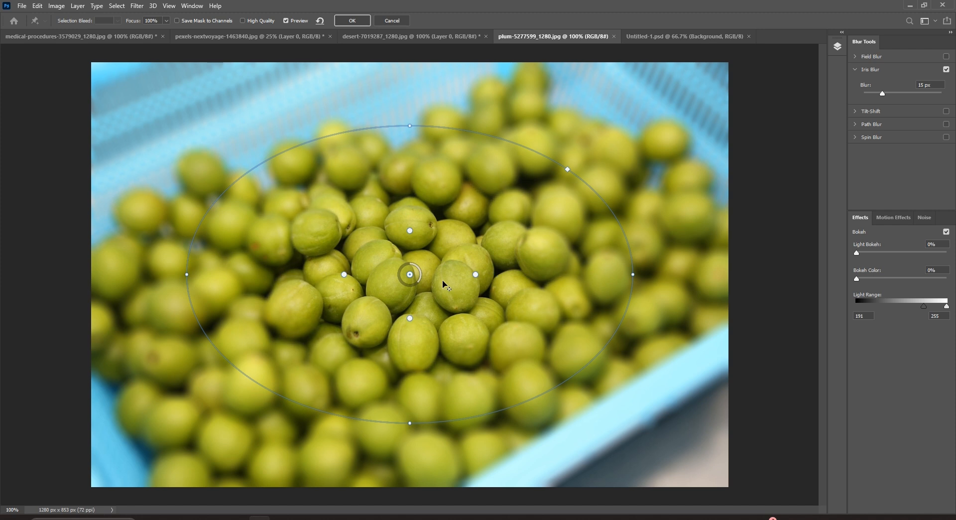
pyautogui.moveTo(428, 281); pyautogui.dragTo(422, 272)
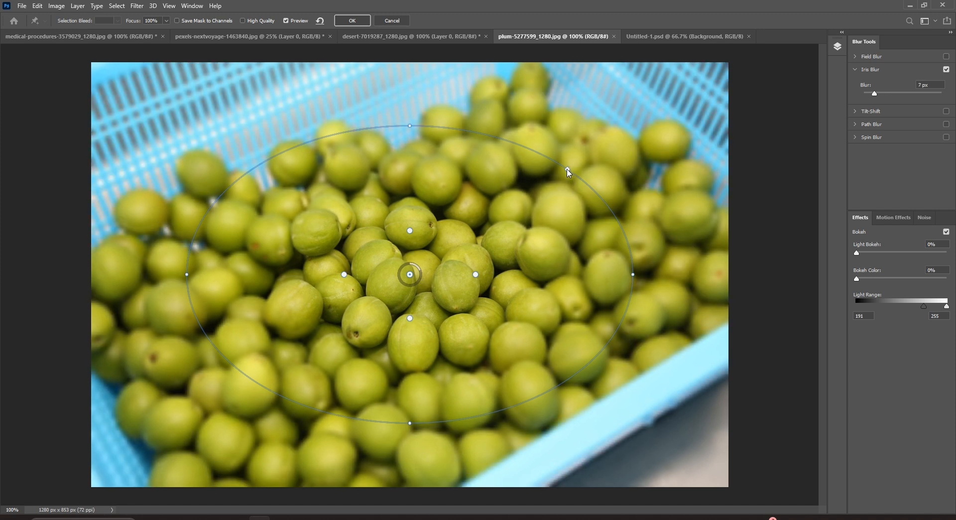
pyautogui.moveTo(452, 128); pyautogui.dragTo(439, 175)
pyautogui.moveTo(454, 275); pyautogui.dragTo(466, 275)
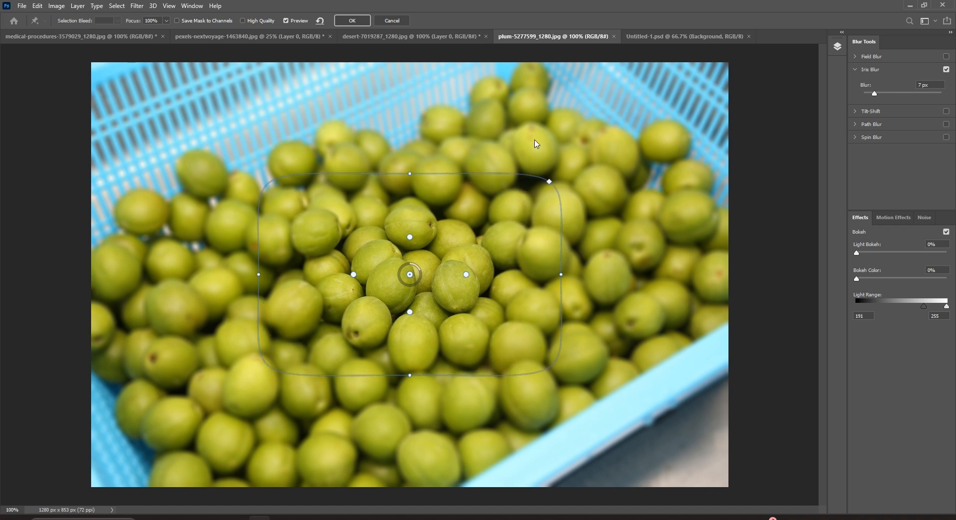
# Try a squarer shape for the blur ellipse, restore the oval, and apply the Iris Blur to the plum photo.
pyautogui.moveTo(516, 203); pyautogui.dragTo(549, 181)
pyautogui.hotkey('ctrl', 'z')
pyautogui.moveTo(532, 228); pyautogui.dragTo(536, 139)
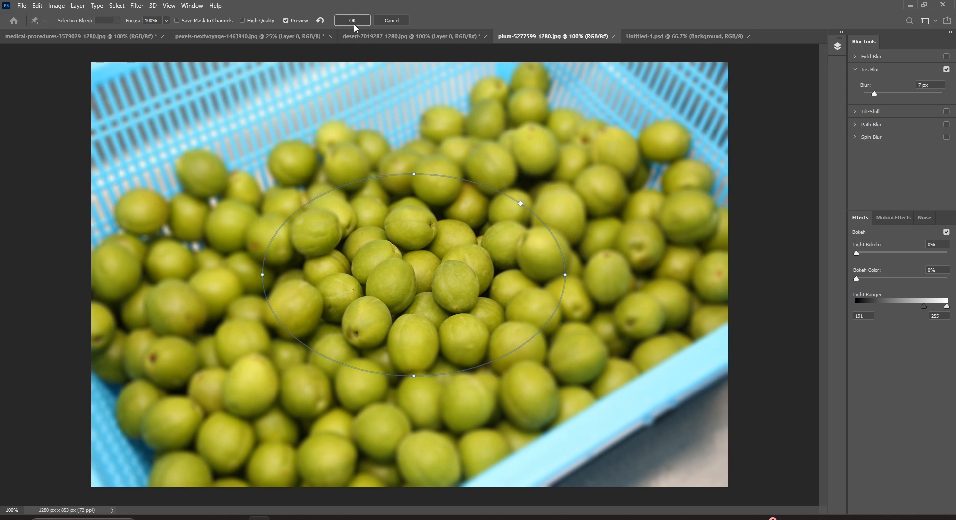
pyautogui.click(352, 21)
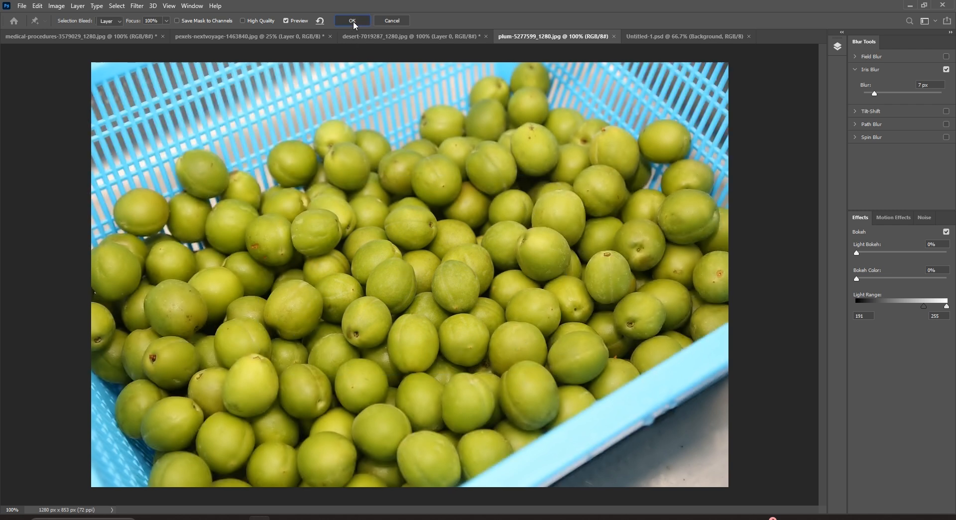
# Switch to the laboratory photo and undo the blur applied to it.
pyautogui.click(144, 37)
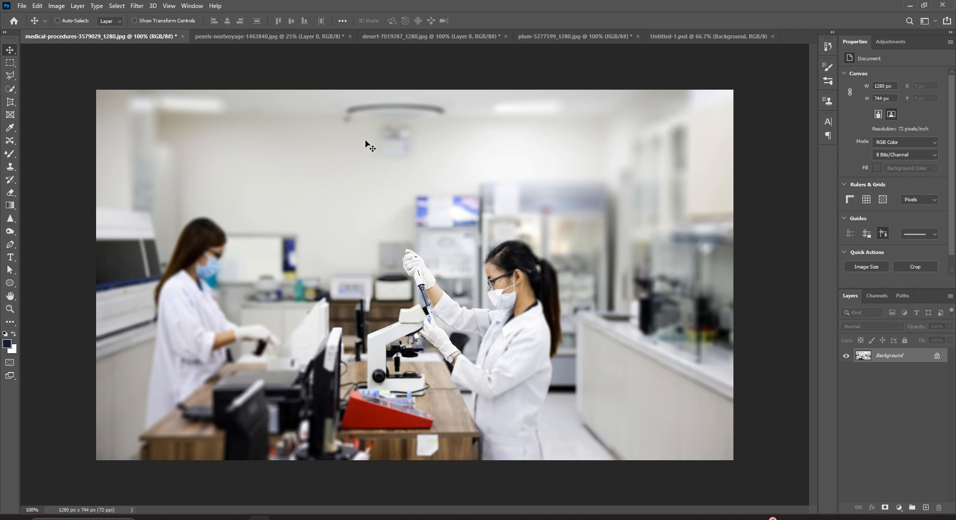
pyautogui.hotkey('ctrl', 'z')
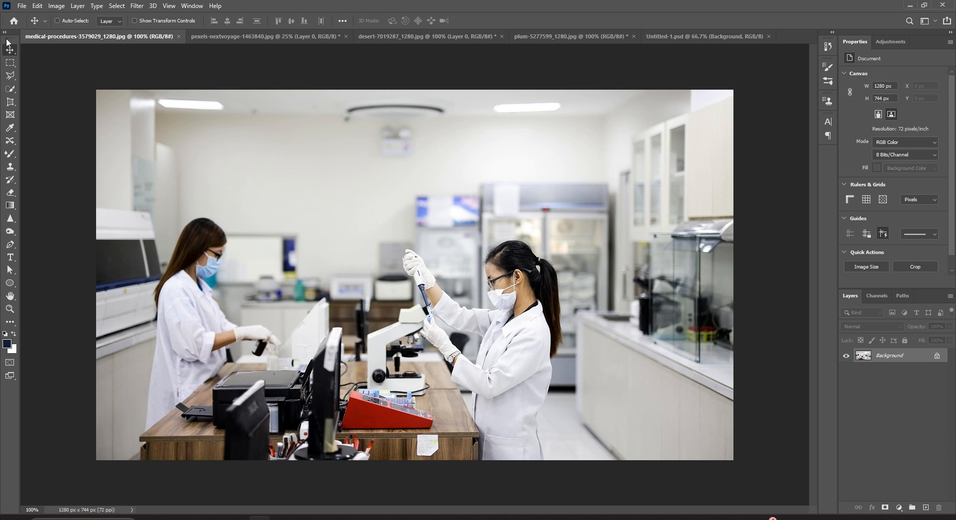
pyautogui.click(20, 6)
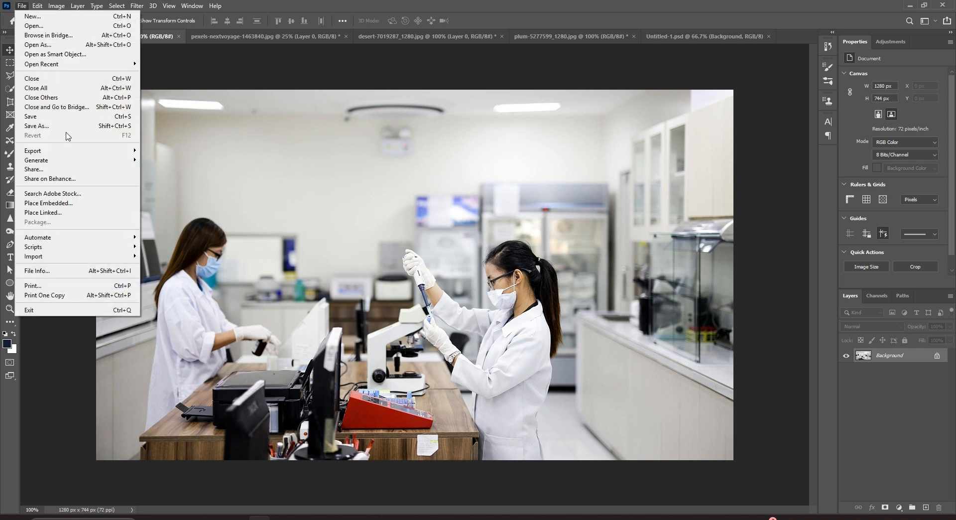
# Convert the laboratory photo's Background layer to a Smart Object.
pyautogui.click(909, 355)
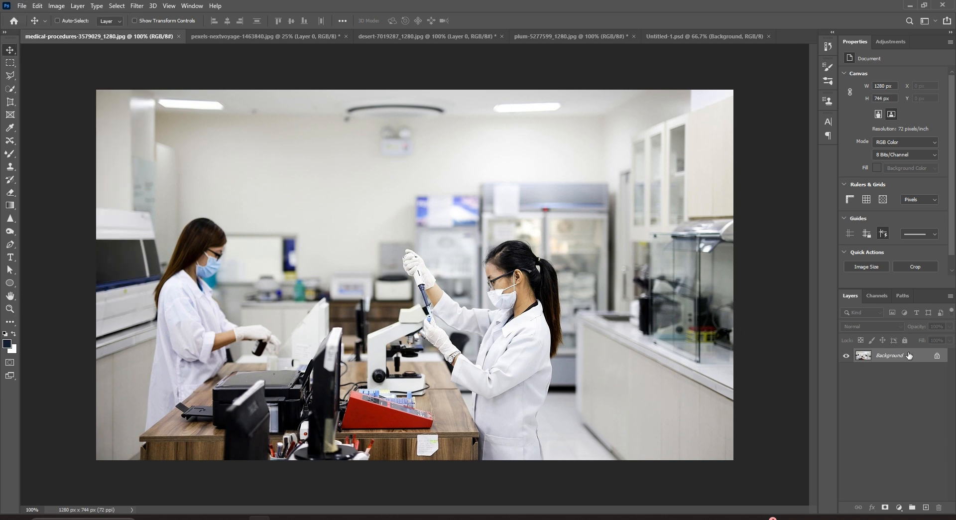
pyautogui.rightClick(909, 355)
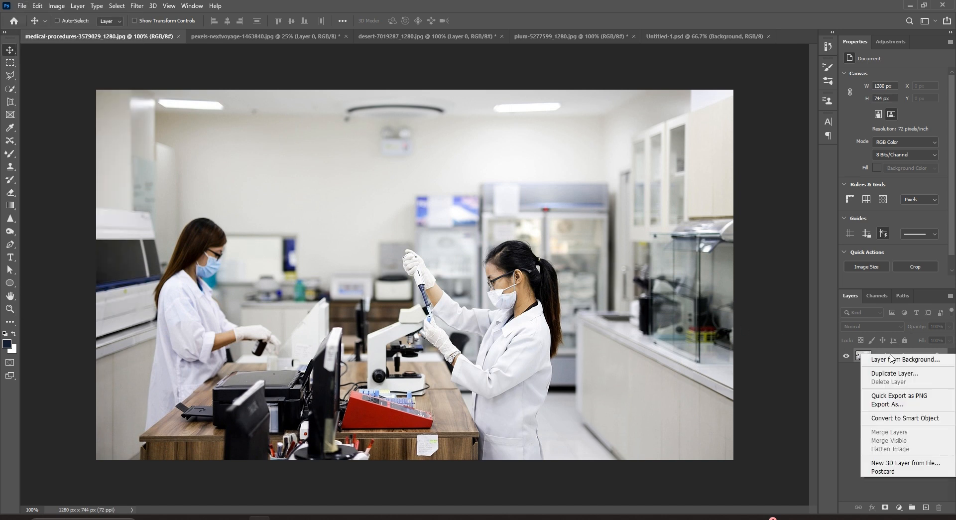
pyautogui.click(918, 420)
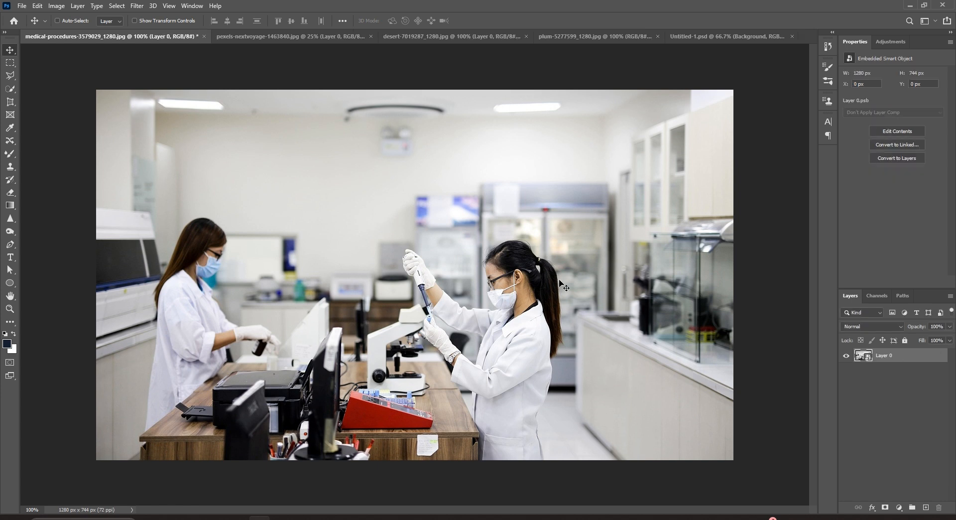
# Start a Tilt-Shift blur on the laboratory layer and widen the horizontal sharp band above and below the pin.
pyautogui.click(138, 5)
pyautogui.moveTo(165, 128)
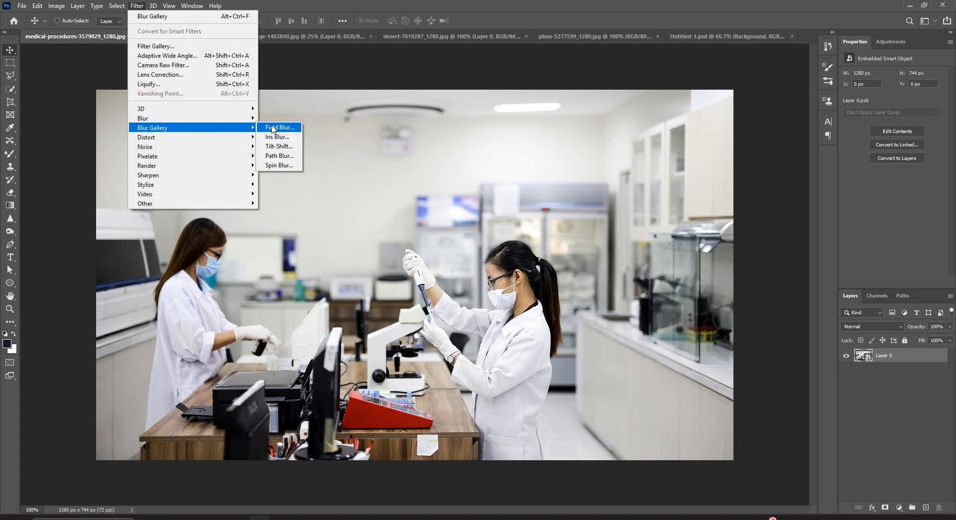
pyautogui.click(279, 146)
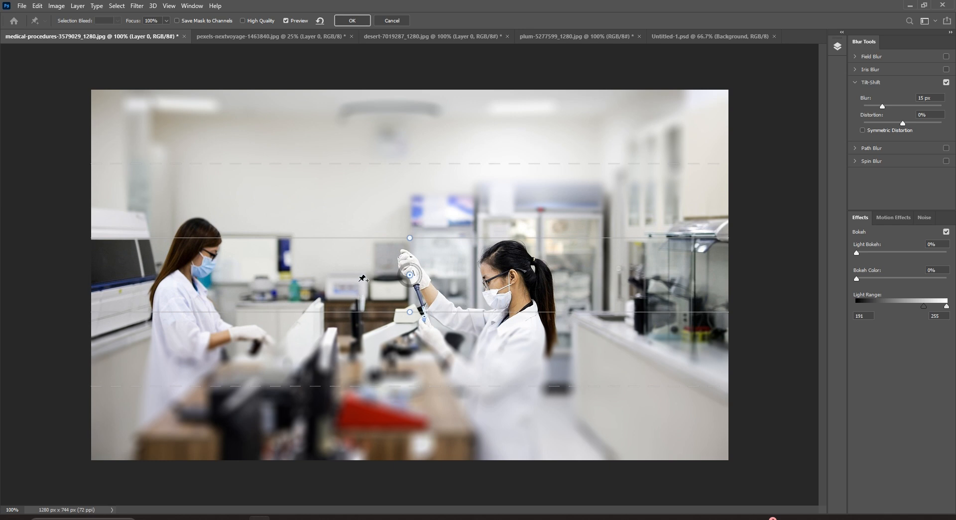
pyautogui.moveTo(382, 223)
pyautogui.mouseDown()
pyautogui.moveTo(379, 199)
pyautogui.moveTo(373, 219)
pyautogui.moveTo(376, 212)
pyautogui.mouseUp()
pyautogui.moveTo(380, 312); pyautogui.dragTo(380, 326)
# Rotate the tilt-shift band to nearly vertical over the microscope and set its blur to 7 px.
pyautogui.moveTo(411, 224); pyautogui.dragTo(441, 279)
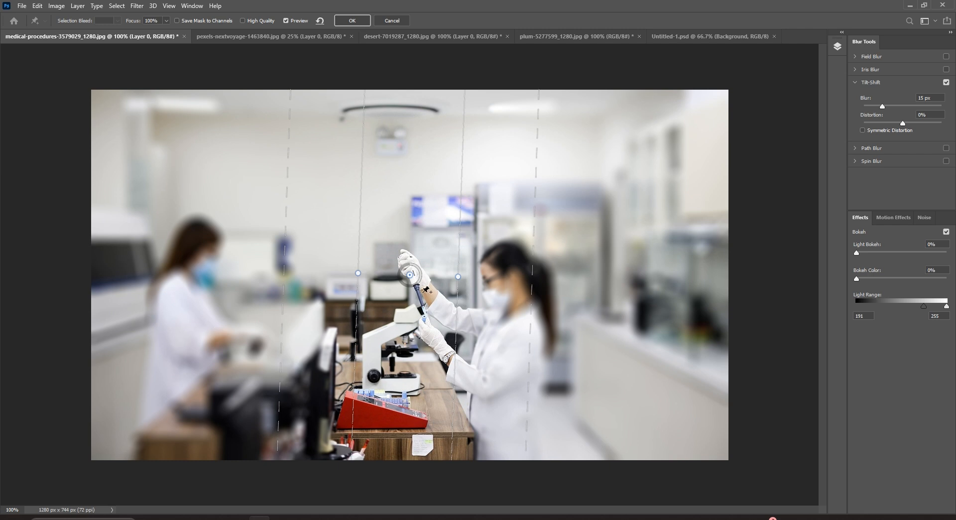
pyautogui.moveTo(419, 279); pyautogui.dragTo(420, 276)
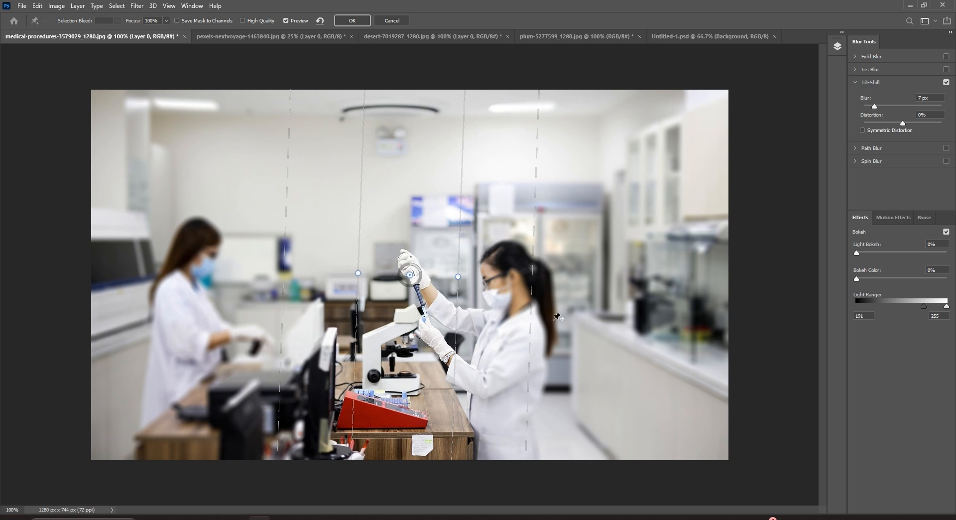
# Widen the blur transition on both sides, shift the band slightly toward the woman with the pipette, and apply the Tilt-Shift blur.
pyautogui.moveTo(530, 316); pyautogui.dragTo(587, 316)
pyautogui.moveTo(281, 309); pyautogui.dragTo(232, 315)
pyautogui.moveTo(410, 275); pyautogui.dragTo(420, 274)
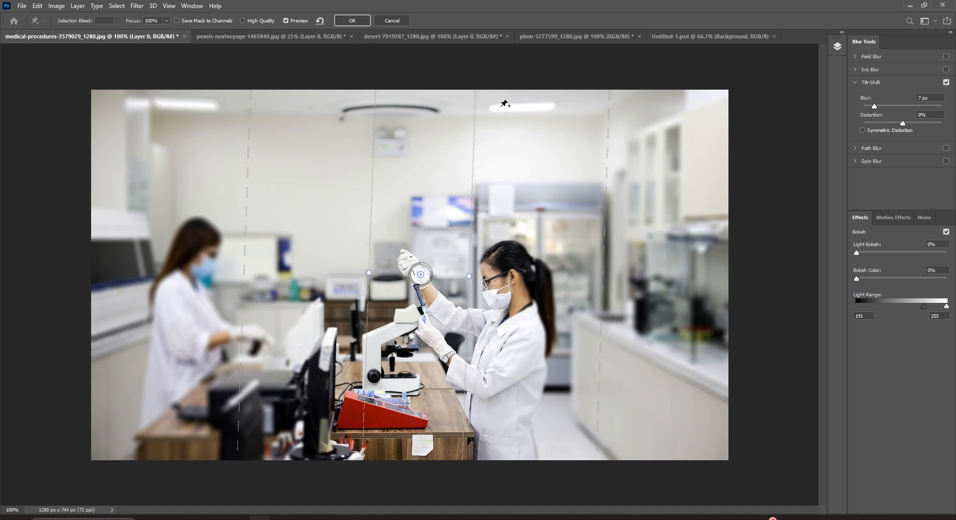
pyautogui.click(352, 20)
# Switch to Untitled-1.psd and duplicate the Lorem Ipsum copy text layer.
pyautogui.click(701, 38)
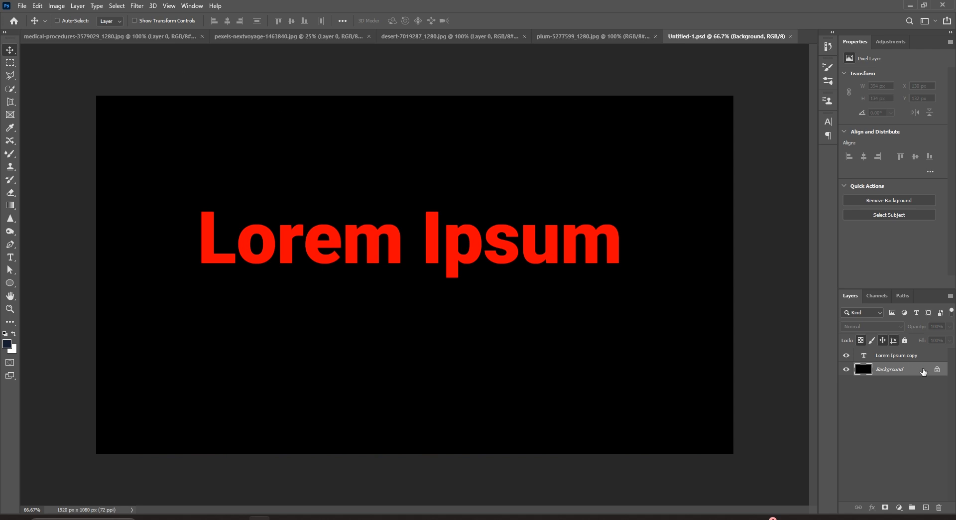
pyautogui.click(846, 355)
pyautogui.click(846, 356)
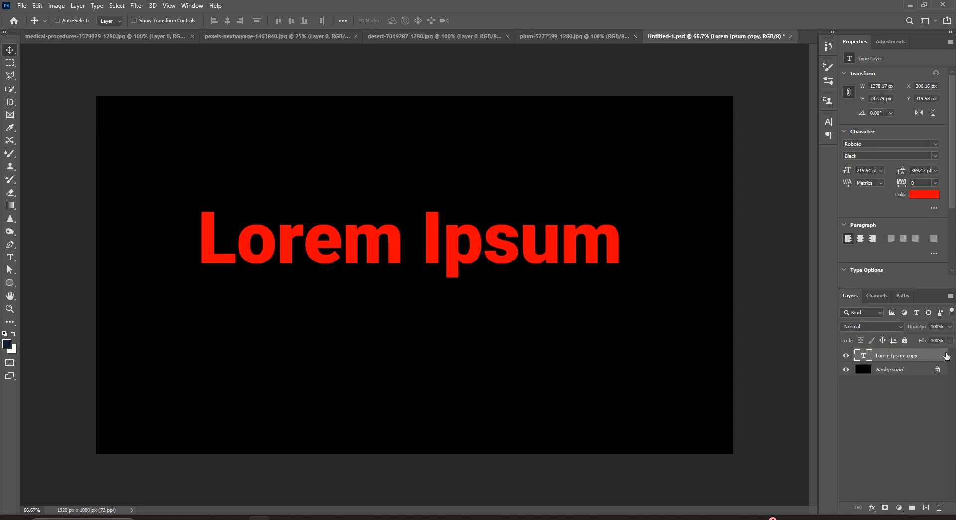
pyautogui.hotkey('ctrl', 'j')
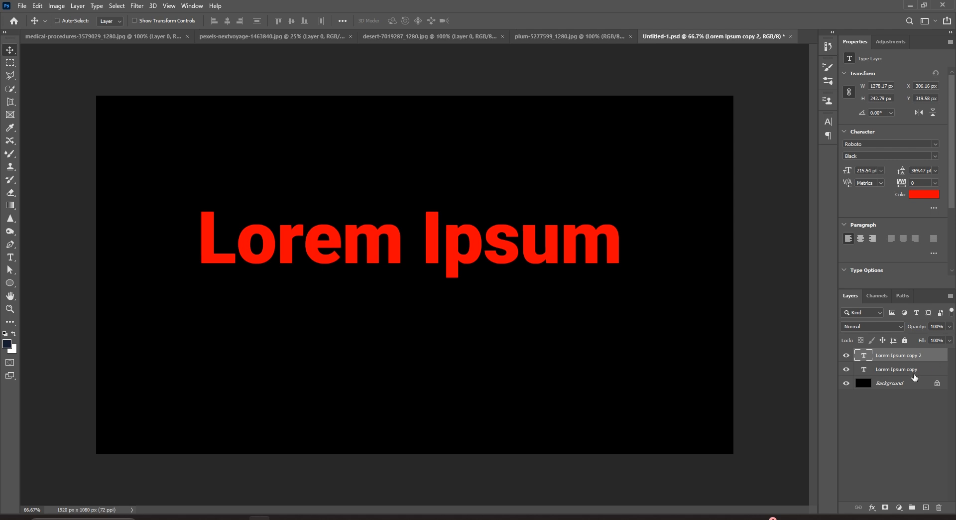
# Convert the Lorem Ipsum copy text layer to a smart object.
pyautogui.click(914, 374)
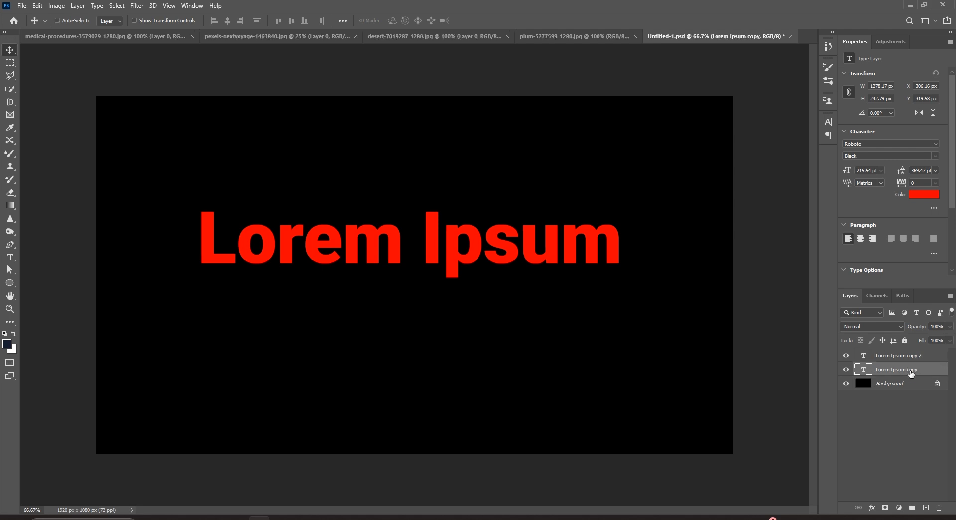
pyautogui.rightClick(926, 374)
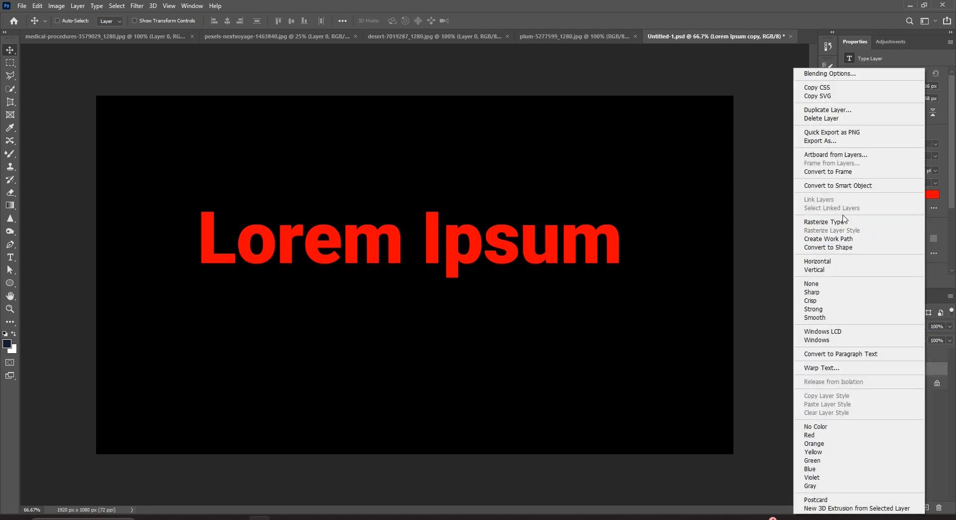
pyautogui.click(831, 189)
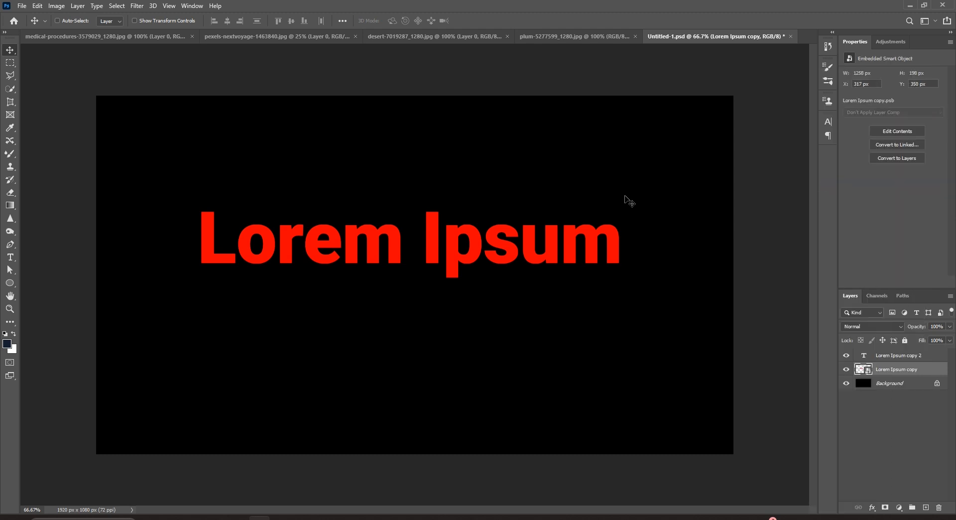
pyautogui.click(137, 6)
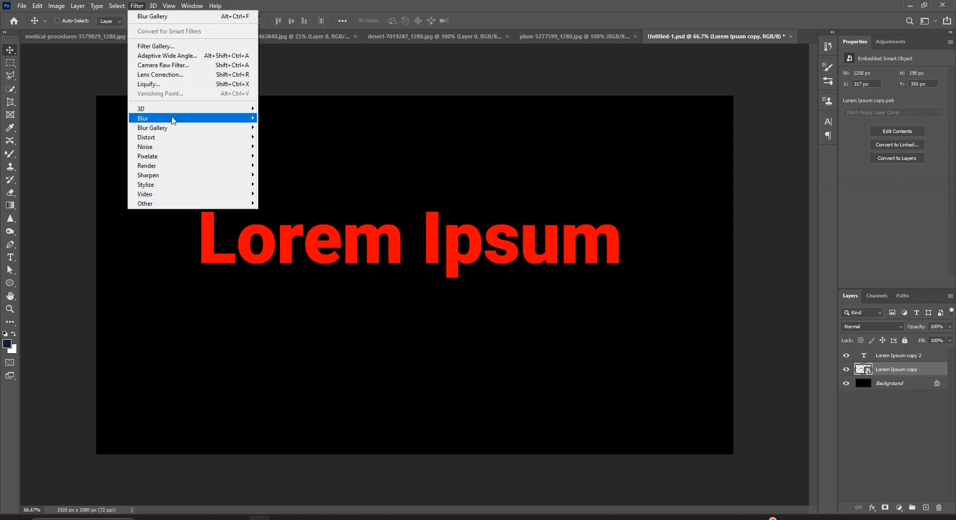
pyautogui.moveTo(173, 130)
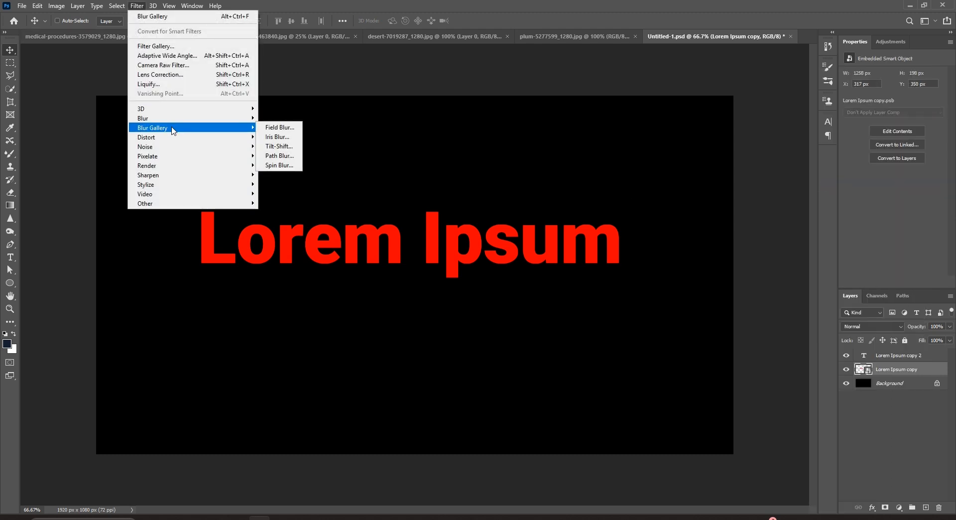
pyautogui.click(287, 159)
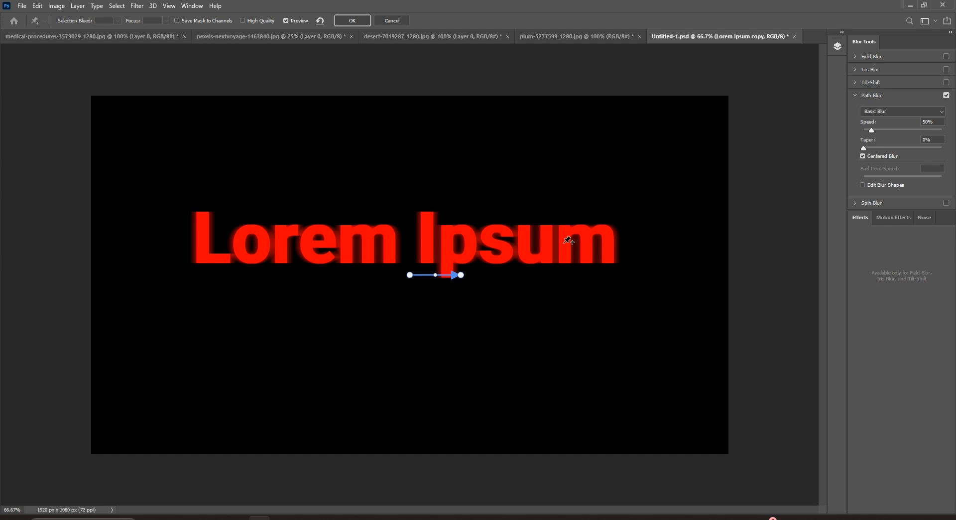
pyautogui.press('Escape')
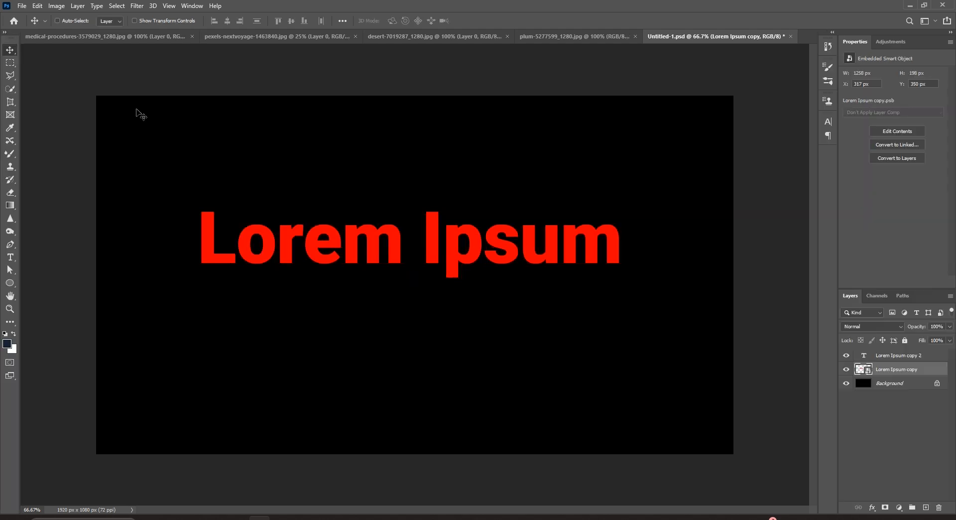
# Start a Path Blur on the Lorem Ipsum copy layer with speed 64% and taper 20%.
pyautogui.click(132, 6)
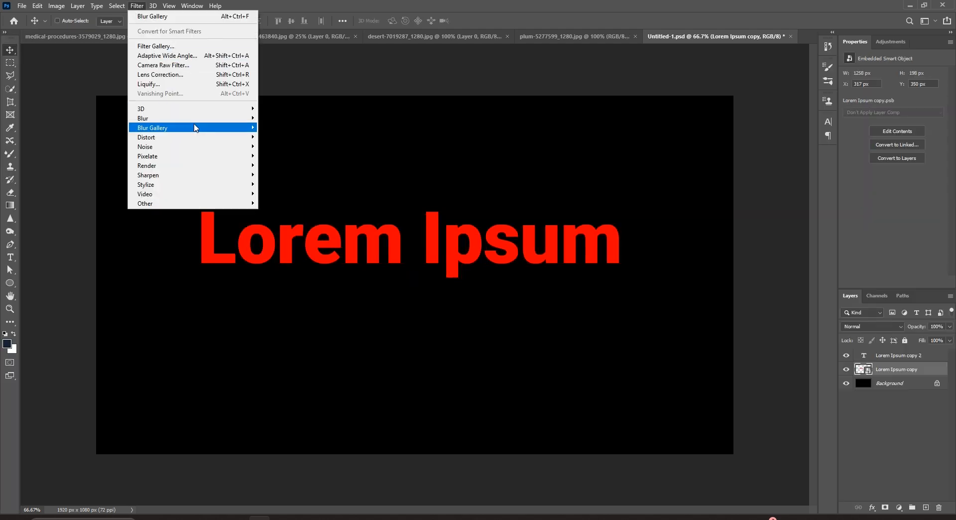
pyautogui.moveTo(196, 128)
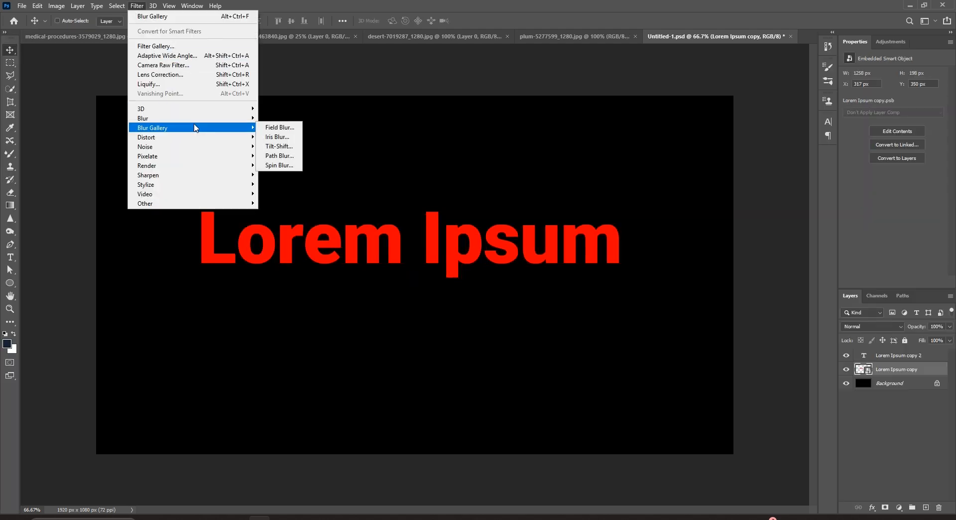
pyautogui.click(291, 158)
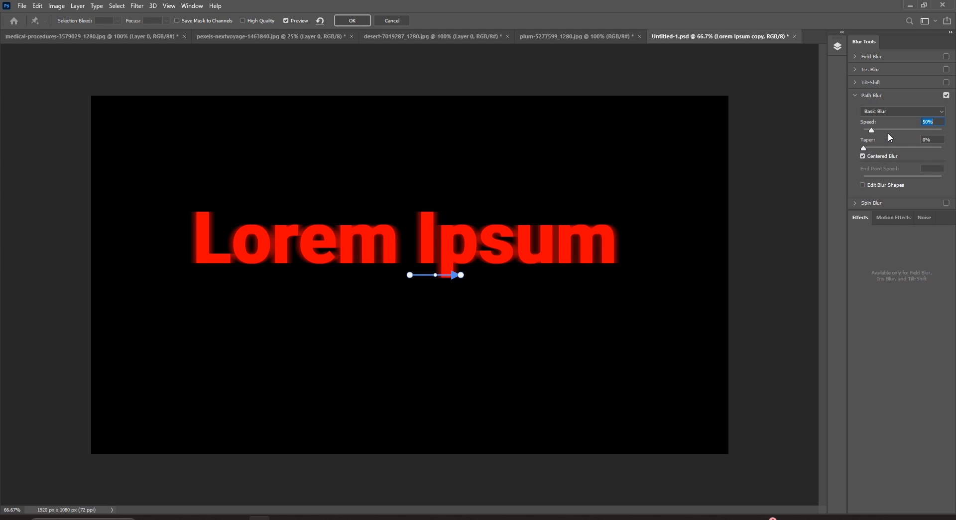
pyautogui.moveTo(871, 130); pyautogui.dragTo(874, 133)
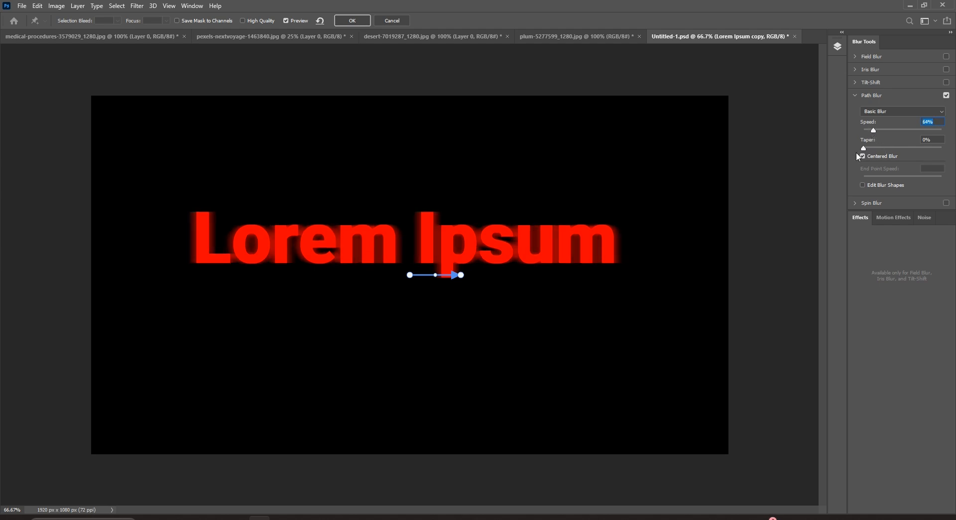
pyautogui.moveTo(864, 148); pyautogui.dragTo(901, 150)
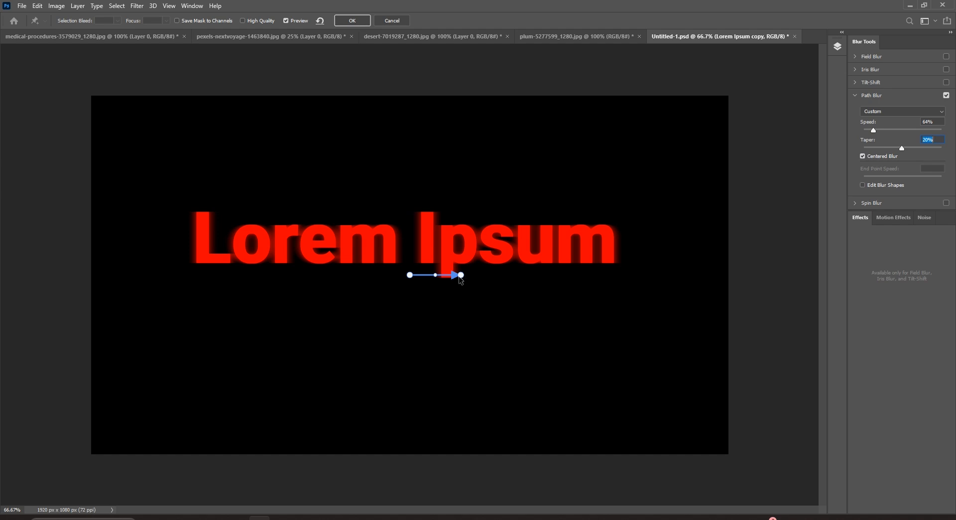
# Run the blur path steeply downward from the I of Ipsum, turn off Centered Blur, and set speed 303% and taper 19%.
pyautogui.moveTo(461, 275); pyautogui.dragTo(415, 346)
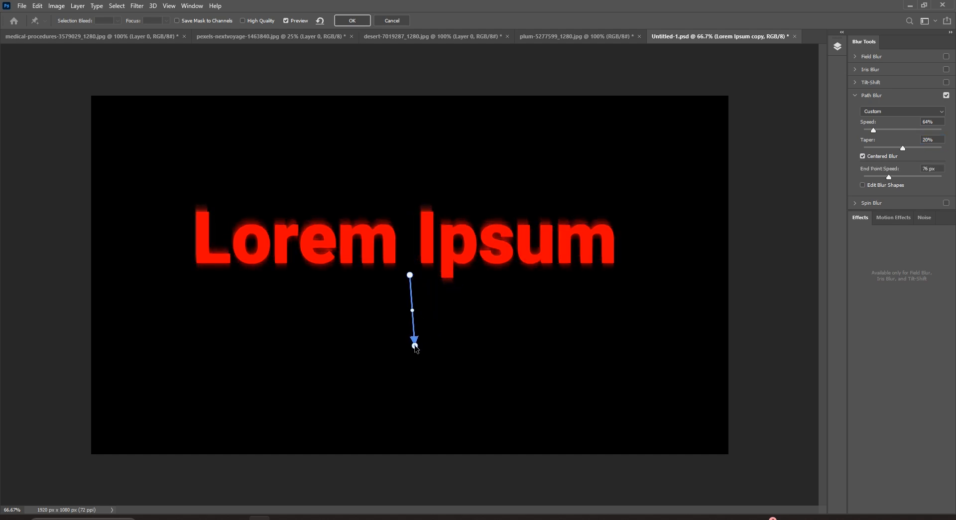
pyautogui.moveTo(410, 275); pyautogui.dragTo(432, 215)
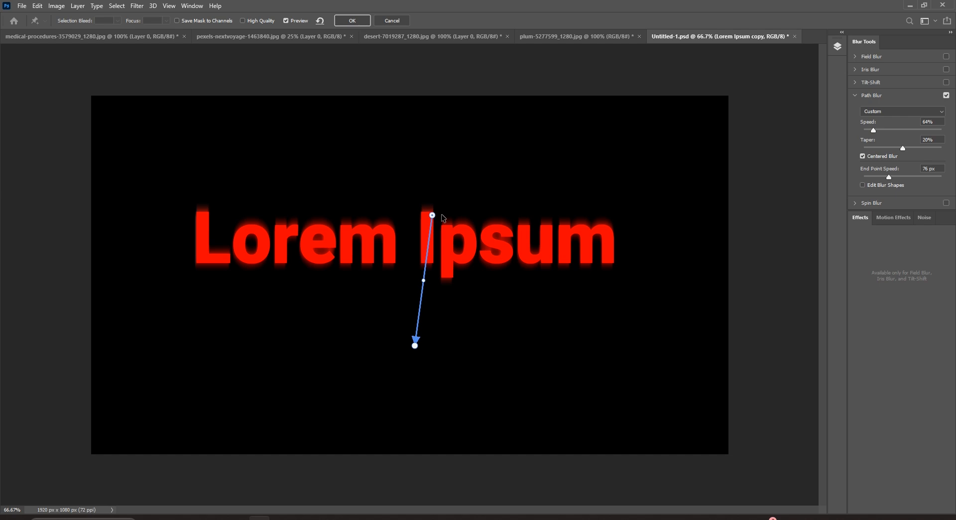
pyautogui.click(861, 157)
pyautogui.moveTo(874, 130); pyautogui.dragTo(898, 129)
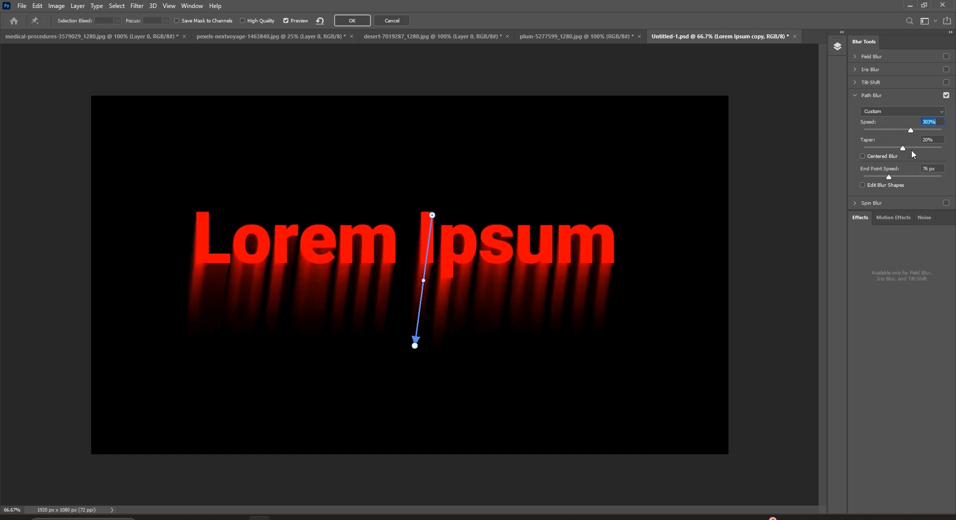
pyautogui.moveTo(913, 148); pyautogui.dragTo(898, 148)
# Bend the blur path into a winding S-shaped curve below the text by adding five curve points.
pyautogui.moveTo(423, 280); pyautogui.dragTo(390, 287)
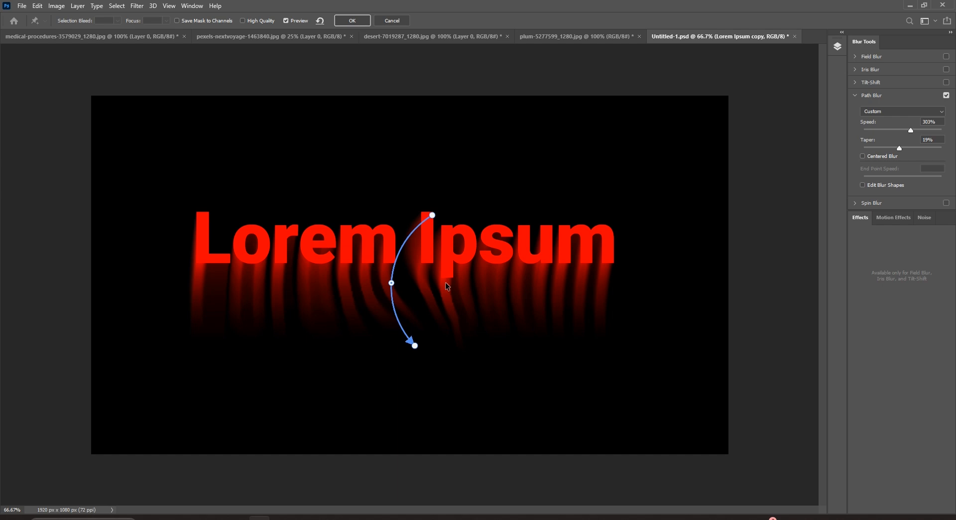
pyautogui.moveTo(413, 341); pyautogui.dragTo(442, 311)
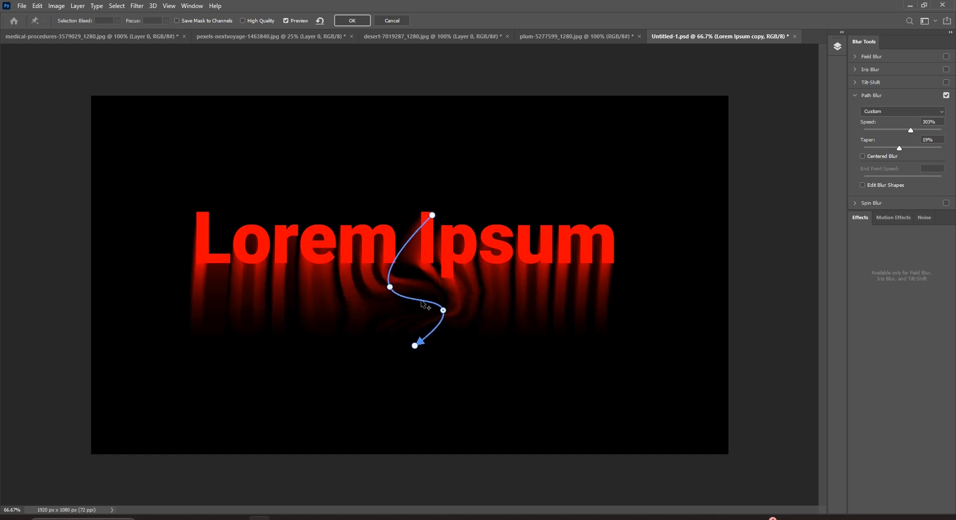
pyautogui.moveTo(422, 301); pyautogui.dragTo(398, 319)
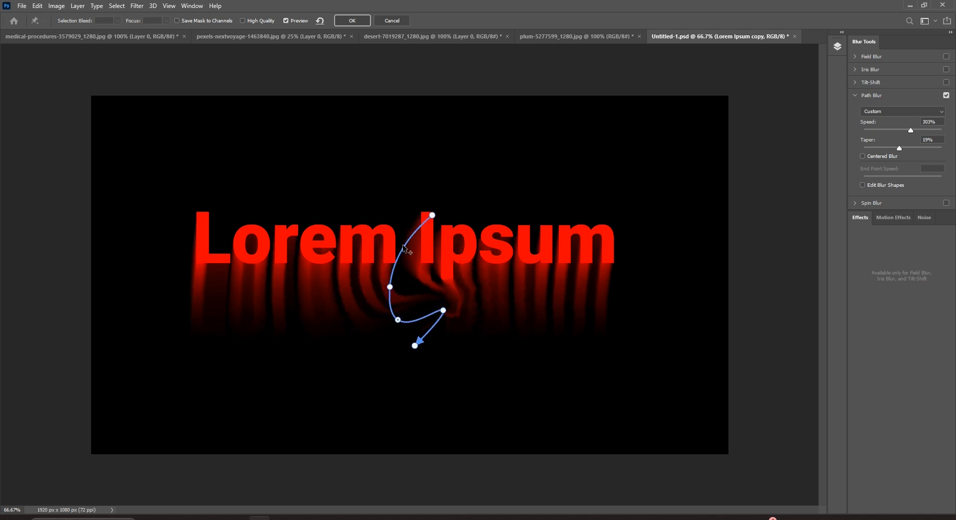
pyautogui.moveTo(406, 244); pyautogui.dragTo(392, 232)
pyautogui.moveTo(426, 332)
pyautogui.mouseDown()
pyautogui.moveTo(437, 356)
pyautogui.moveTo(476, 355)
pyautogui.mouseUp()
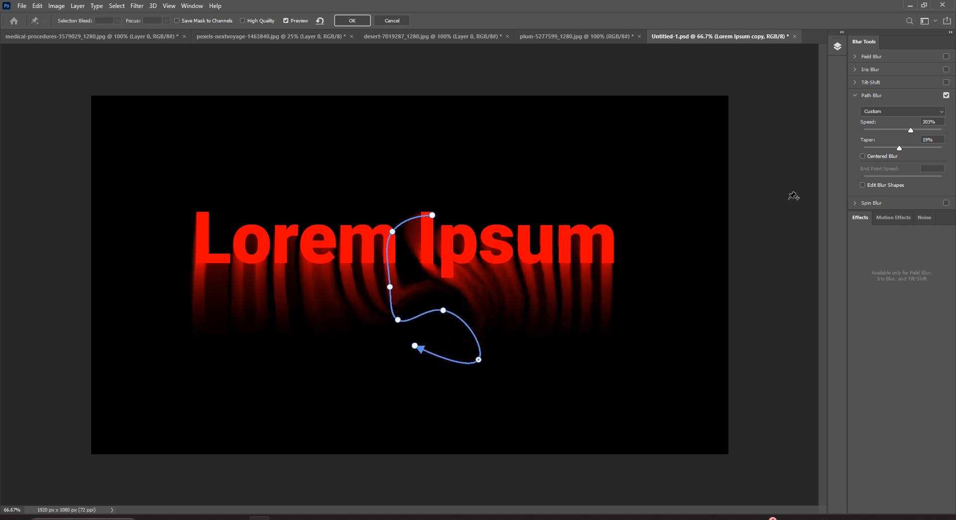
# Enable Edit Blur Shapes, stretch the end arrow far down and to the left, and lower the path's end and the curve point above it.
pyautogui.click(862, 185)
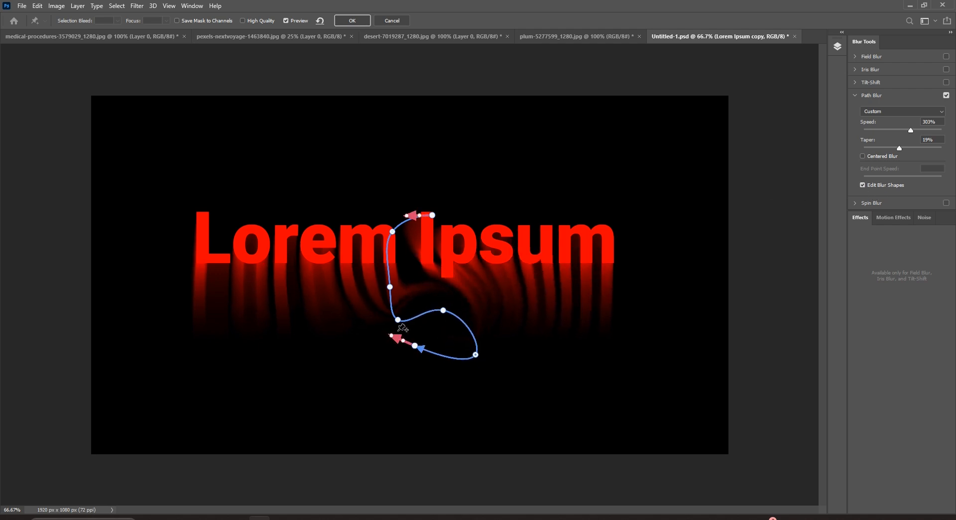
pyautogui.moveTo(393, 339); pyautogui.dragTo(275, 348)
pyautogui.moveTo(292, 381); pyautogui.dragTo(296, 377)
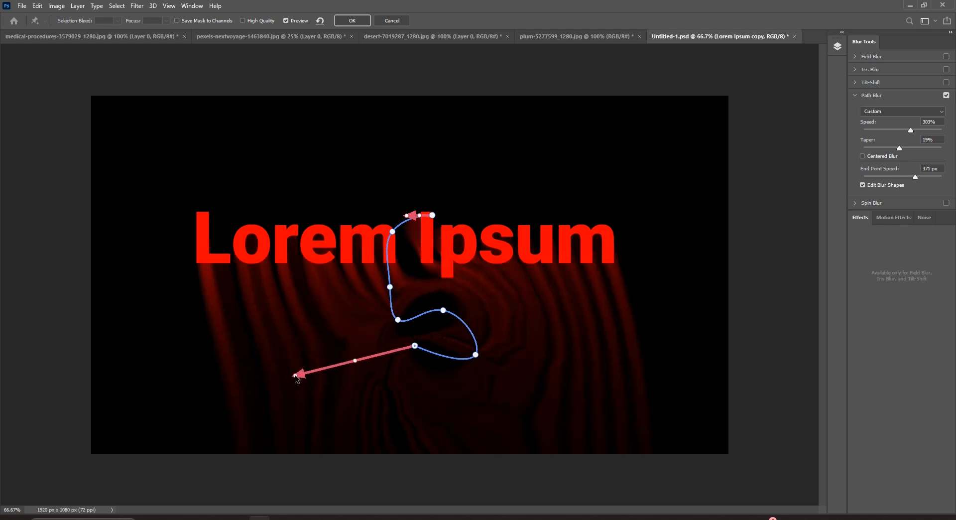
pyautogui.moveTo(415, 374)
pyautogui.mouseDown()
pyautogui.moveTo(415, 387)
pyautogui.moveTo(416, 358)
pyautogui.mouseUp()
pyautogui.moveTo(443, 311); pyautogui.dragTo(439, 333)
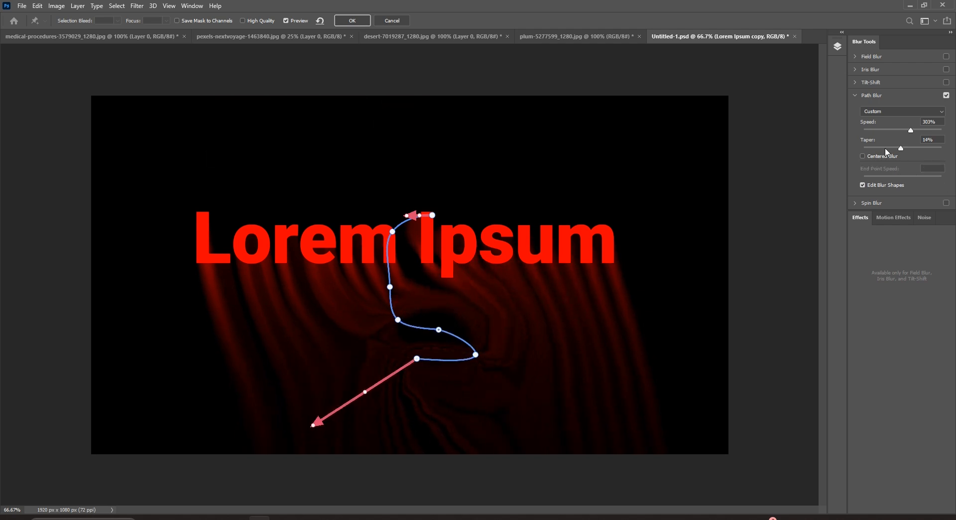
# Set the path blur's taper to 50% and speed to 175%, and apply the filter.
pyautogui.click(928, 148)
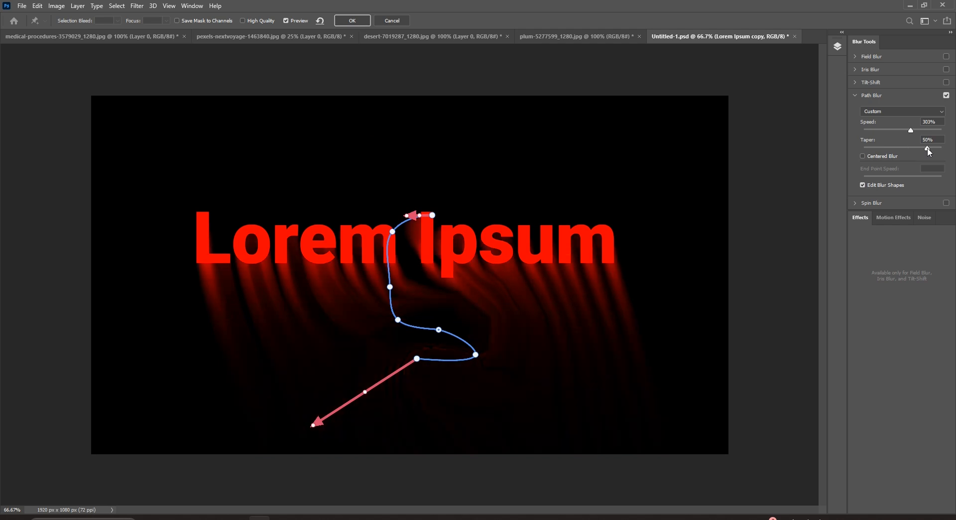
pyautogui.click(891, 135)
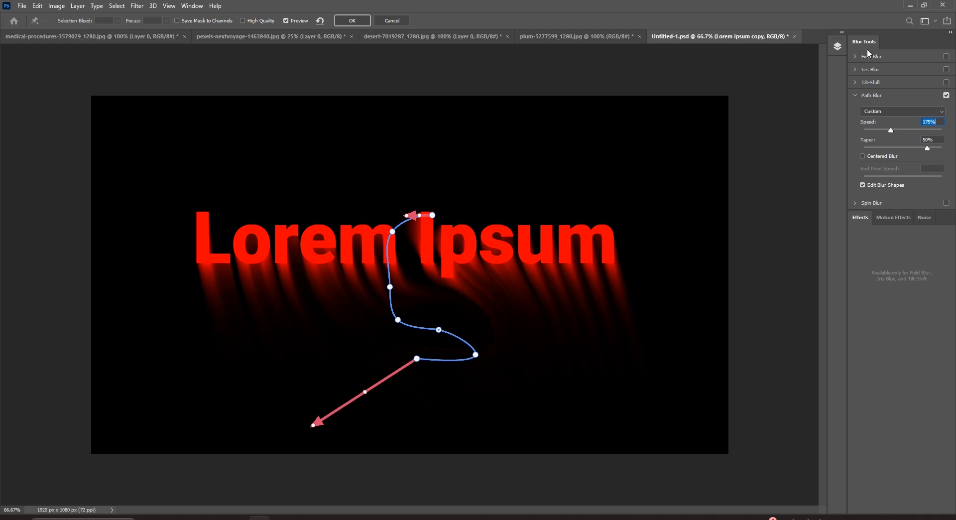
pyautogui.click(352, 20)
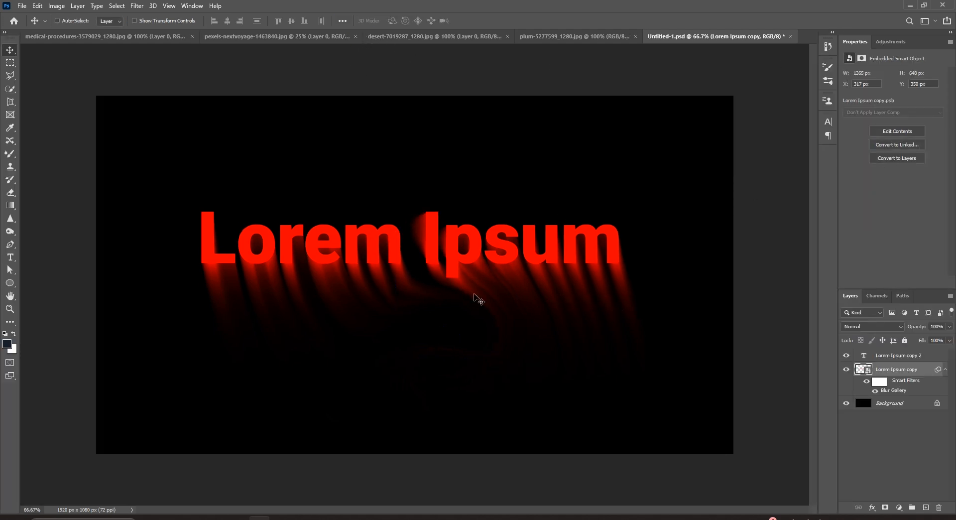
# Add a Gradient Overlay to the blurred Lorem Ipsum copy layer and open its gradient for editing.
pyautogui.doubleClick(924, 374)
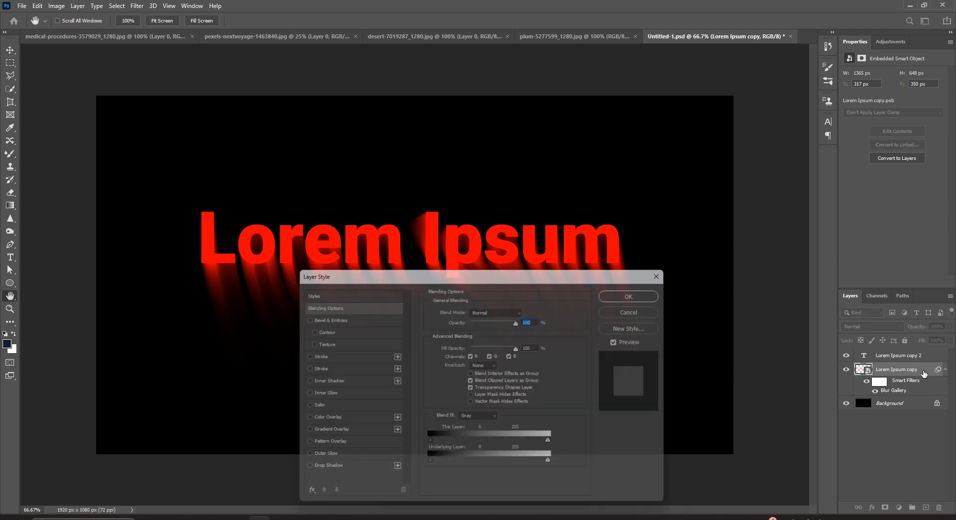
pyautogui.moveTo(502, 279); pyautogui.dragTo(809, 217)
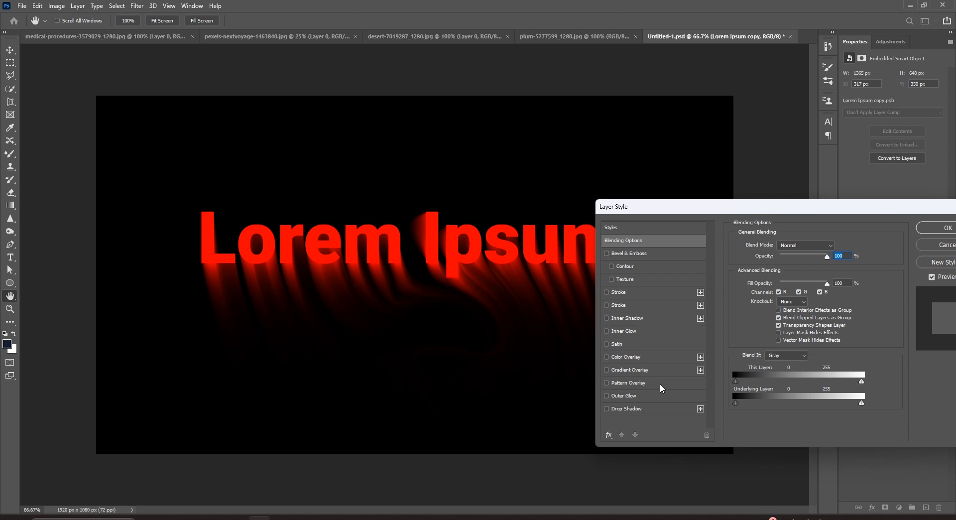
pyautogui.click(637, 369)
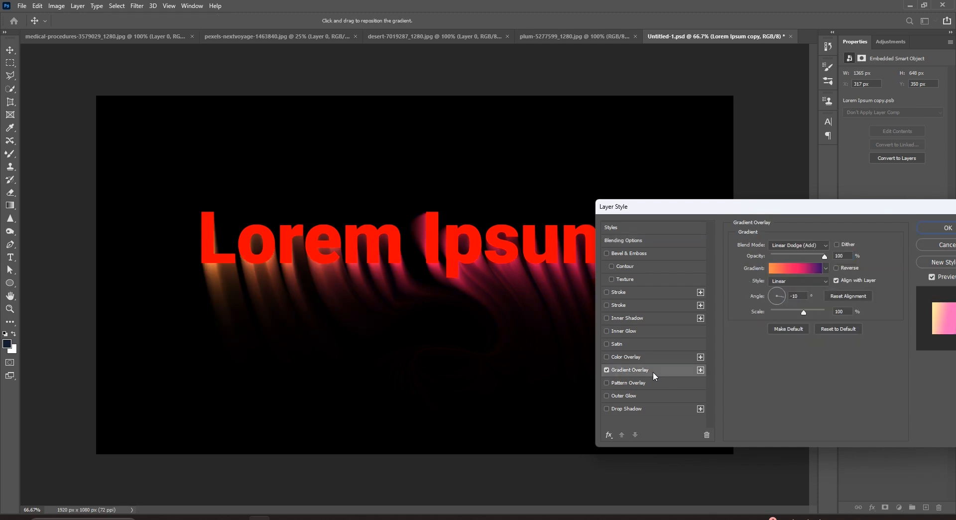
pyautogui.click(791, 269)
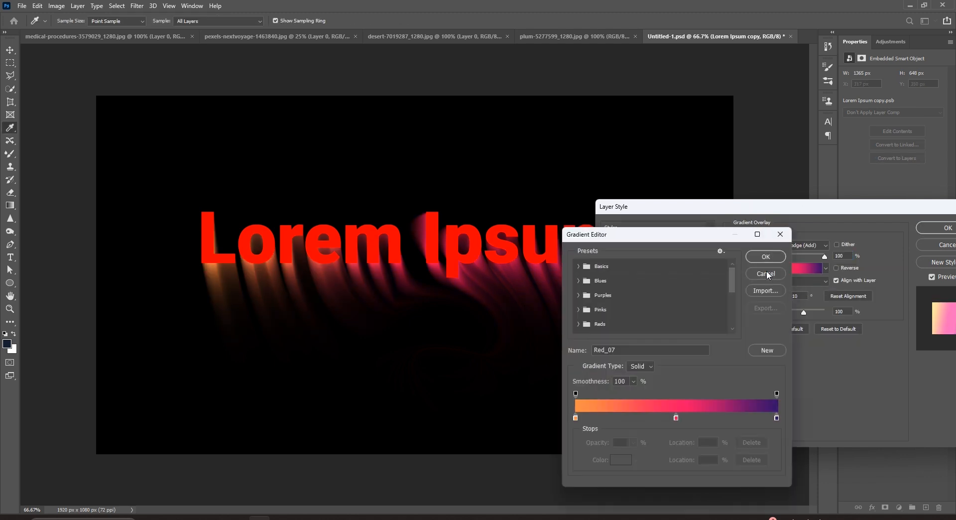
# Try presets from the Purples and Blues groups on the overlay, including Purple_04 and Blue_15.
pyautogui.click(578, 295)
pyautogui.click(606, 314)
pyautogui.click(642, 316)
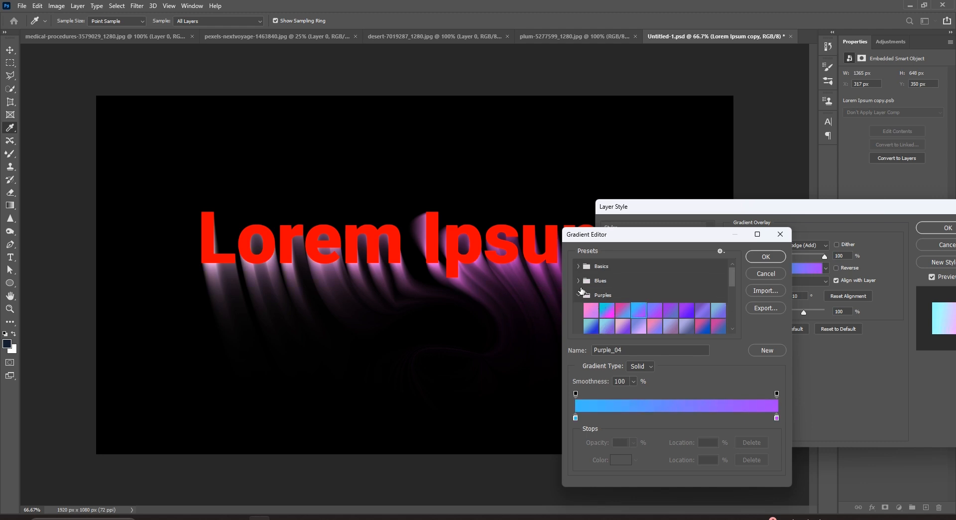
pyautogui.click(577, 280)
pyautogui.click(623, 308)
pyautogui.click(671, 314)
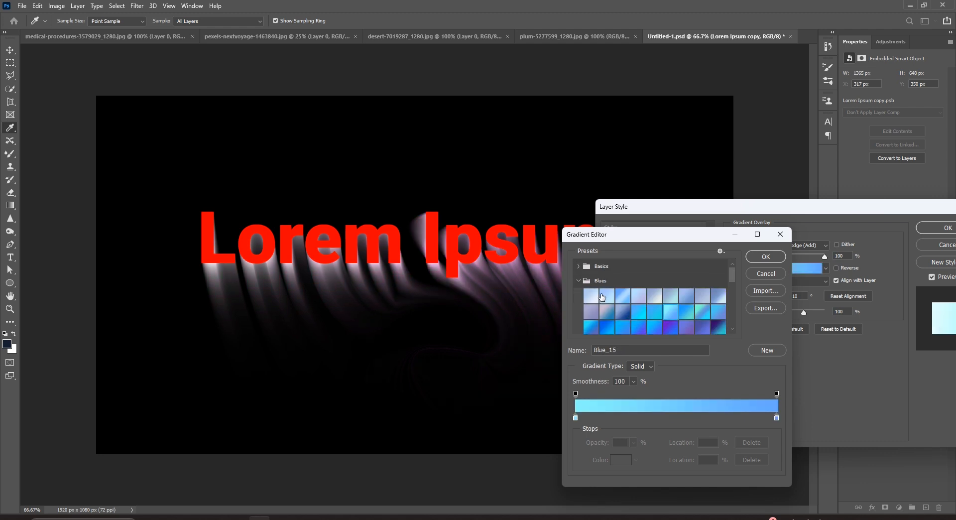
# Try presets from the Cloud and Greens groups on the gradient overlay, including Cloud_03, Green_12 and Green_13.
pyautogui.scroll(-10, 584, 279)
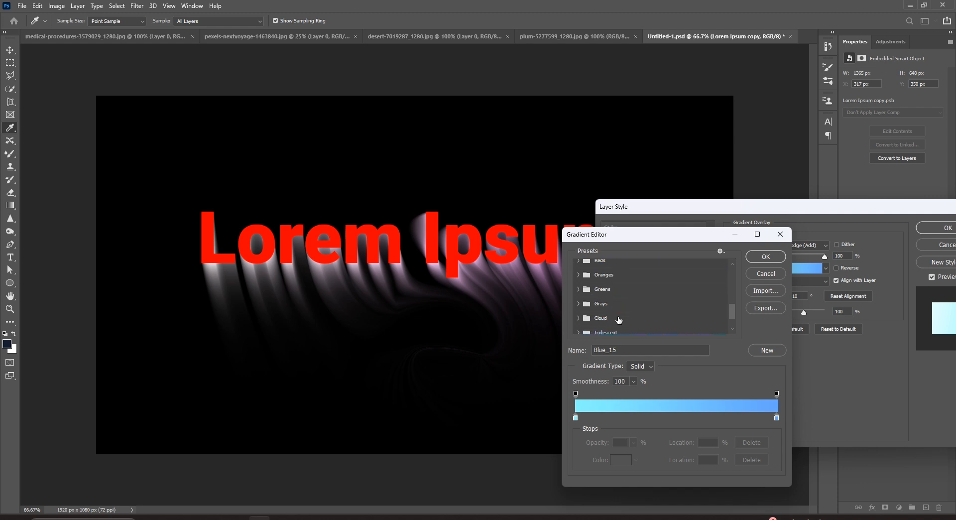
pyautogui.click(578, 294)
pyautogui.click(622, 309)
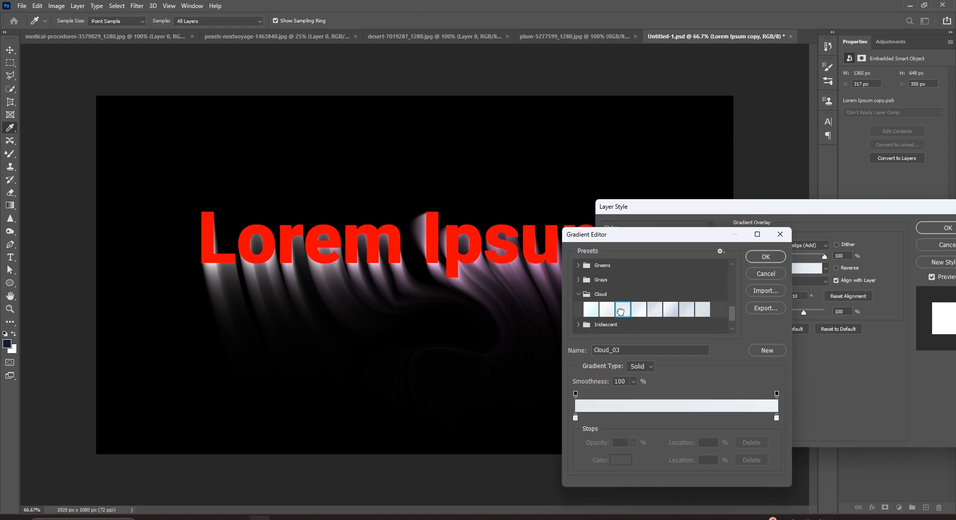
pyautogui.click(579, 265)
pyautogui.click(623, 296)
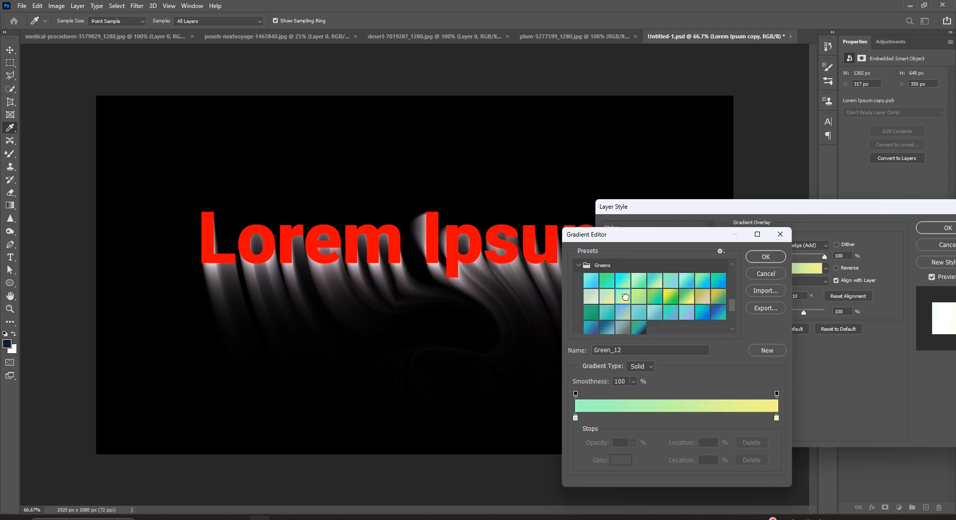
pyautogui.click(668, 300)
pyautogui.click(638, 298)
pyautogui.scroll(-2, 632, 299)
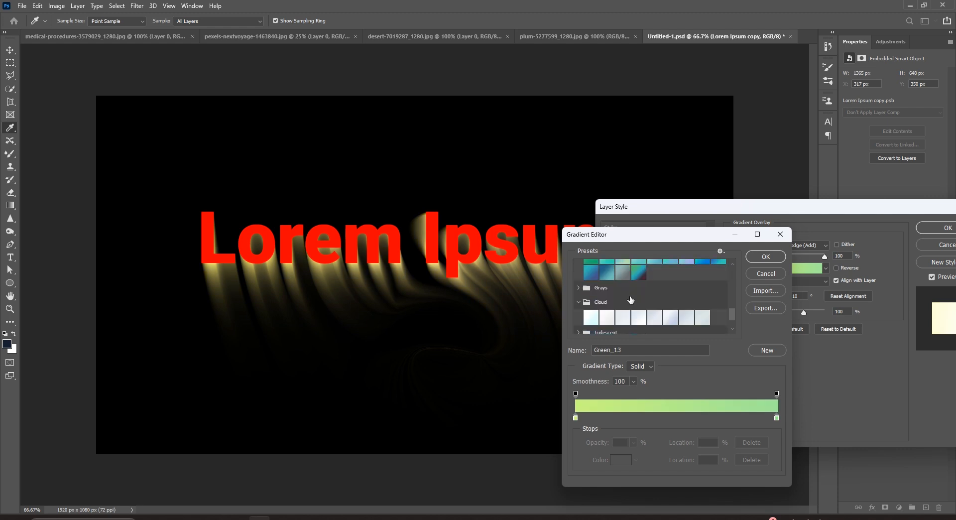
# Try several presets from the Reds group on the gradient overlay, including Red_05, and choose Red_02.
pyautogui.scroll(4, 630, 299)
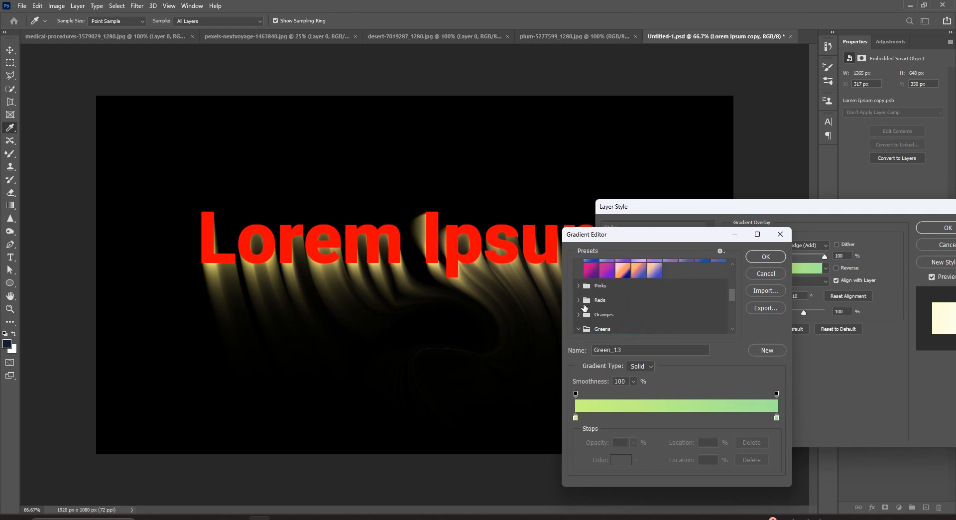
pyautogui.click(579, 300)
pyautogui.scroll(-1, 692, 309)
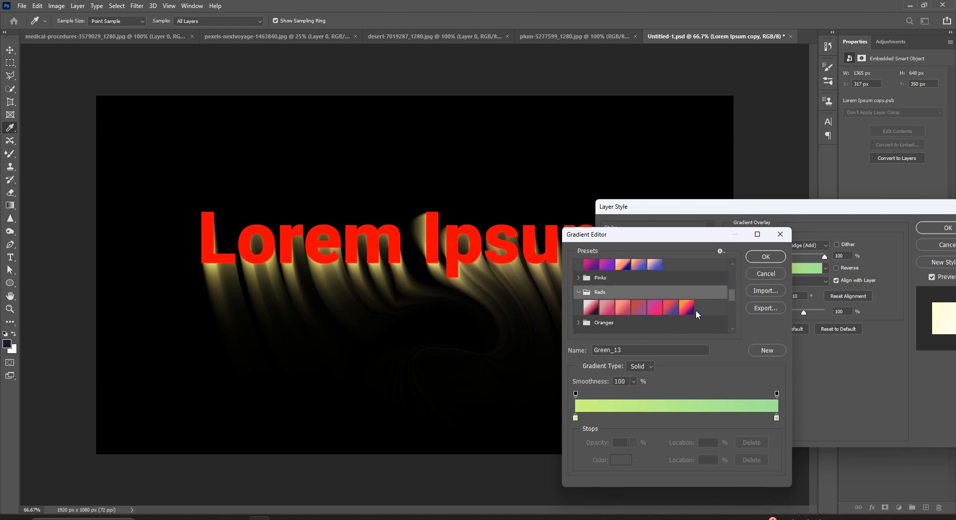
pyautogui.click(688, 308)
pyautogui.click(655, 308)
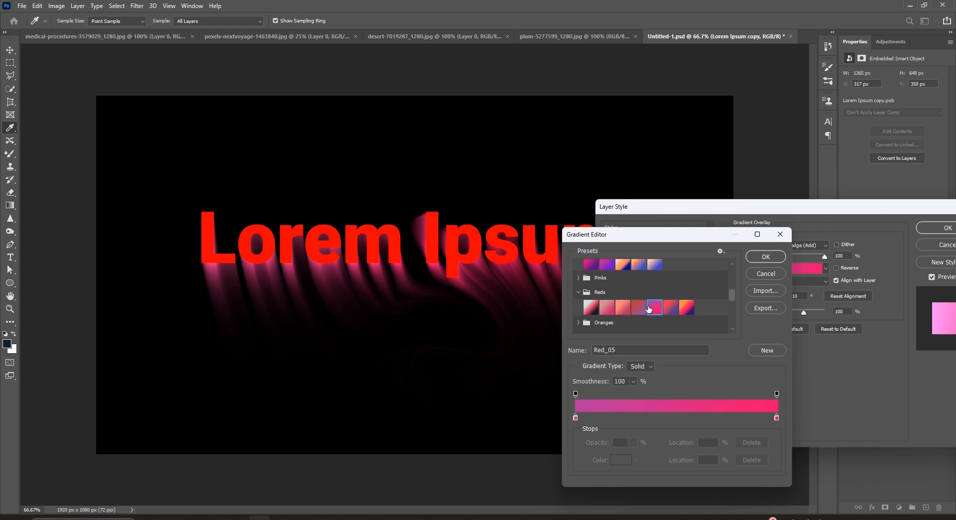
pyautogui.click(626, 307)
pyautogui.click(608, 308)
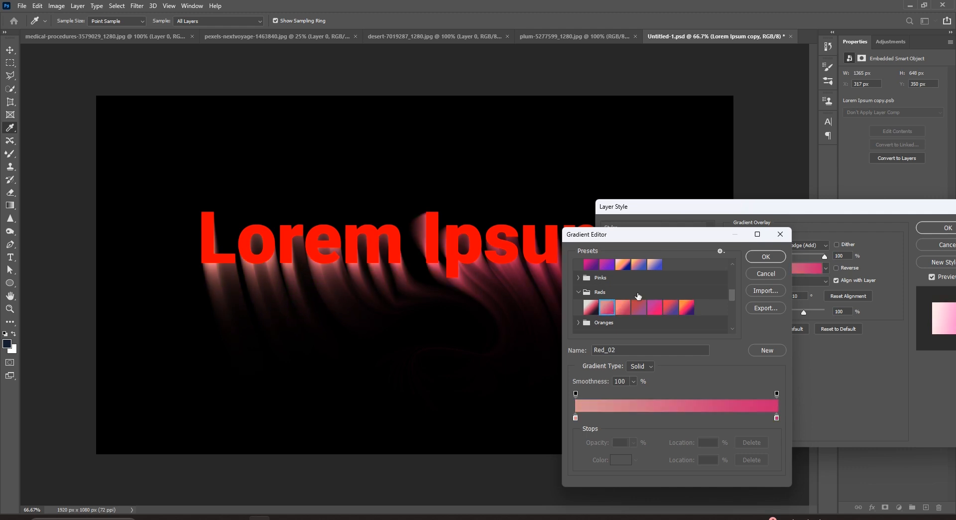
# Add a bright yellow color stop at 75% to the overlay's gradient, and apply the gradient and the layer style.
pyautogui.click(725, 420)
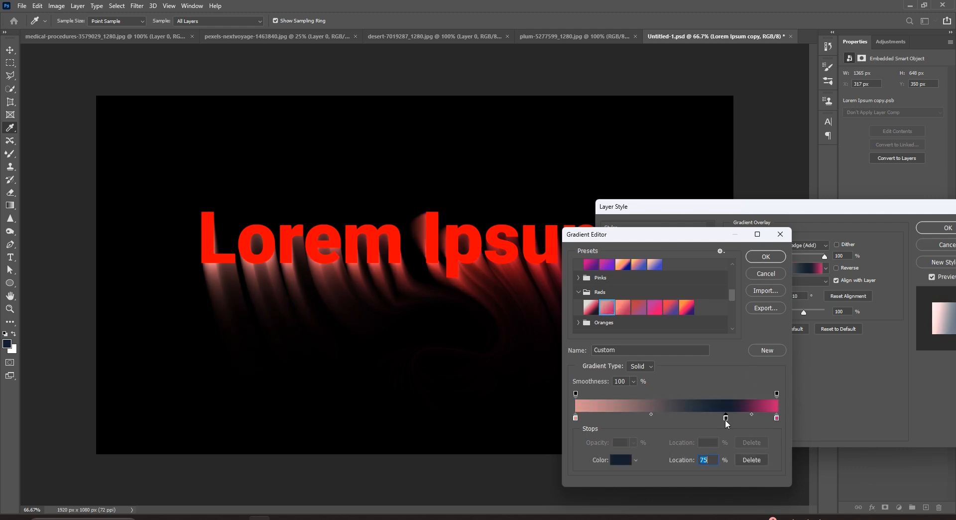
pyautogui.doubleClick(726, 420)
pyautogui.write('ffda0b')
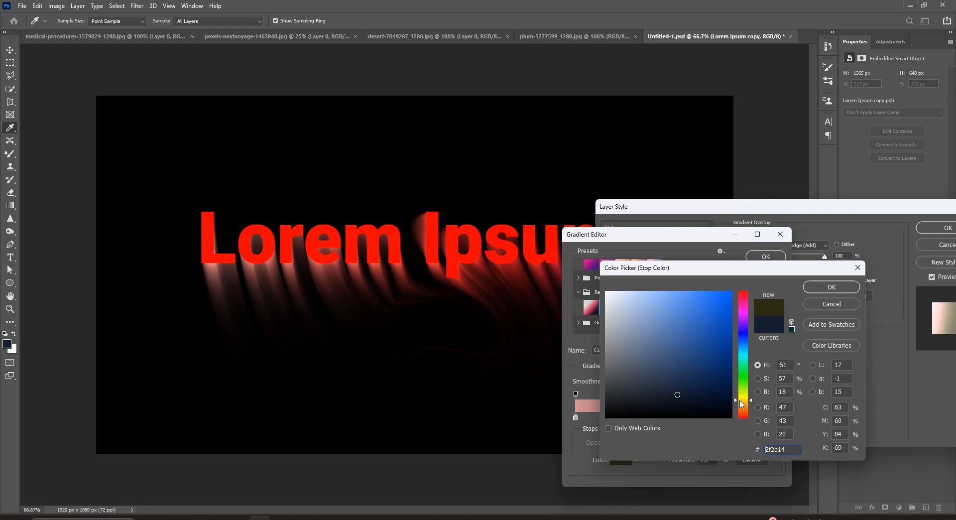
pyautogui.click(831, 288)
pyautogui.click(765, 257)
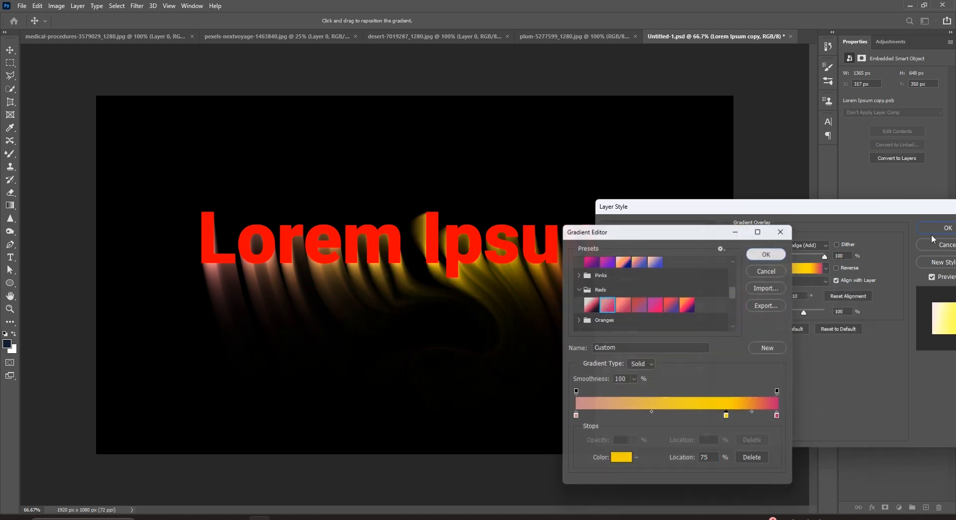
pyautogui.click(940, 229)
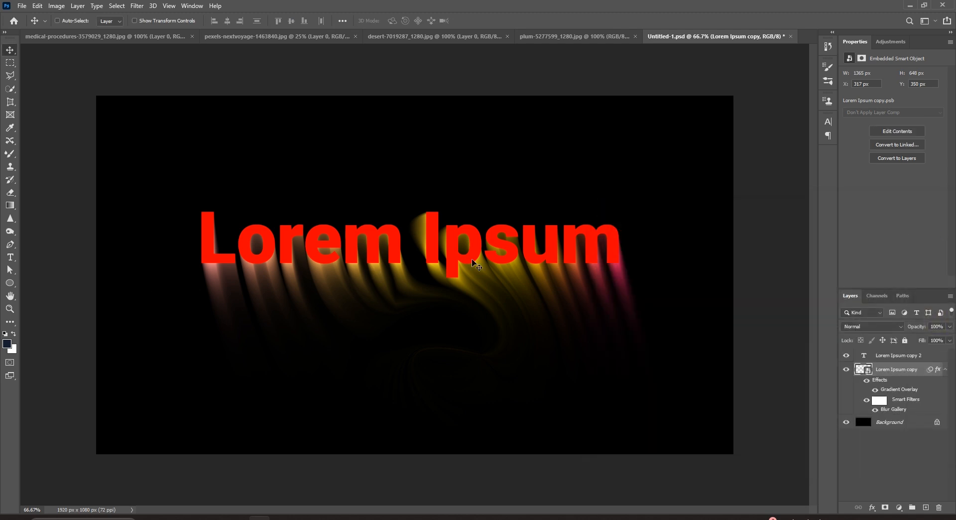